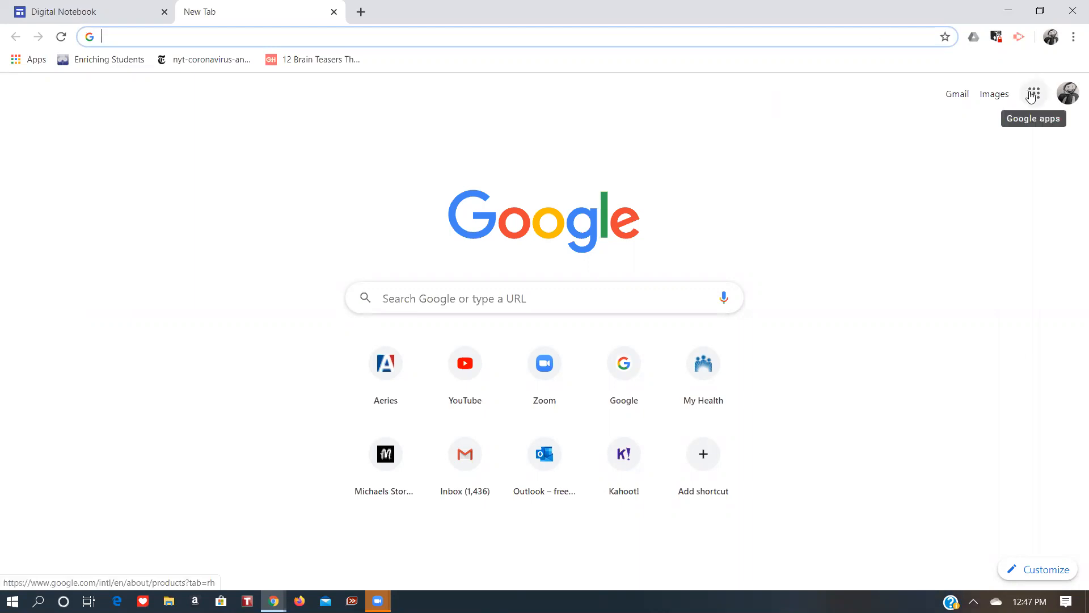
pyautogui.click(1032, 94)
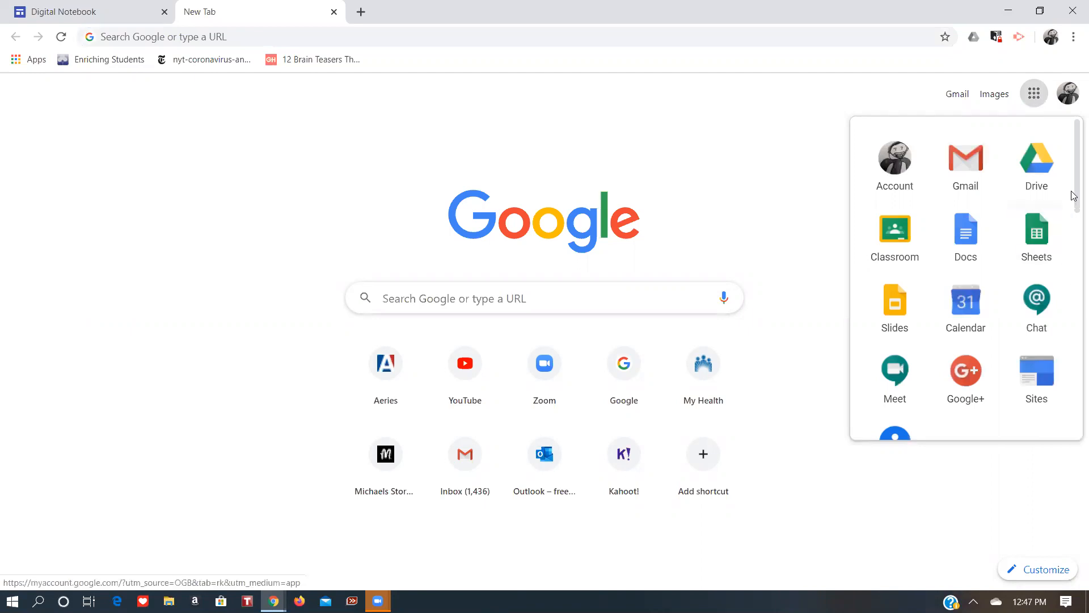
pyautogui.scroll(-2, 1074, 224)
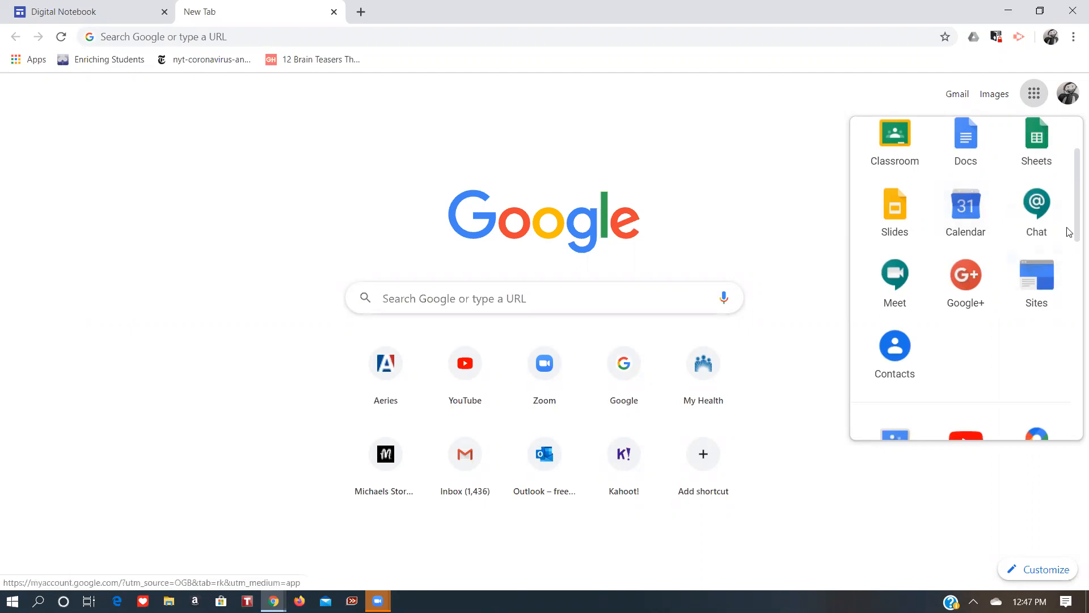
pyautogui.scroll(-1, 1074, 264)
pyautogui.scroll(-2, 1072, 258)
pyautogui.scroll(4, 1073, 255)
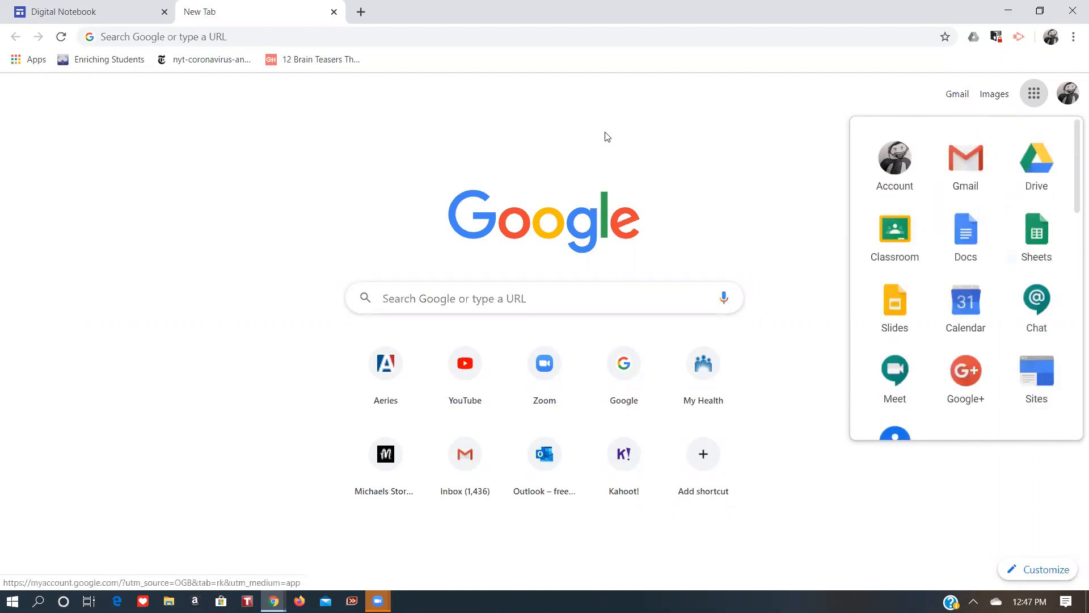
# Go to sites.google.com from the address bar.
pyautogui.click(142, 38)
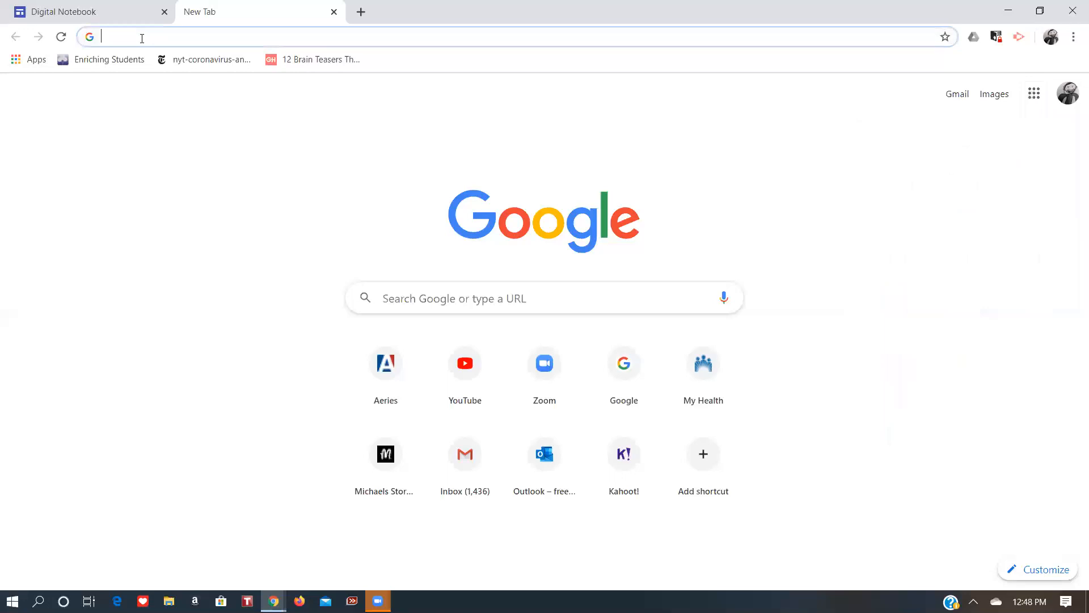
pyautogui.write('gsite')
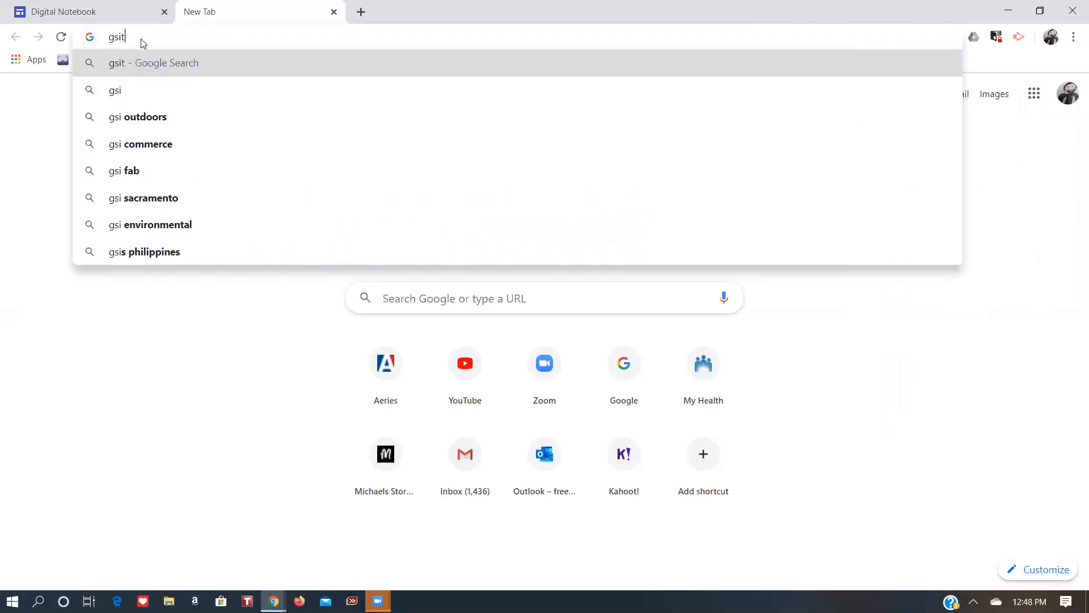
pyautogui.press('BackSpace')
pyautogui.press('BackSpace')
pyautogui.press('BackSpace')
pyautogui.press('BackSpace')
pyautogui.press('BackSpace')
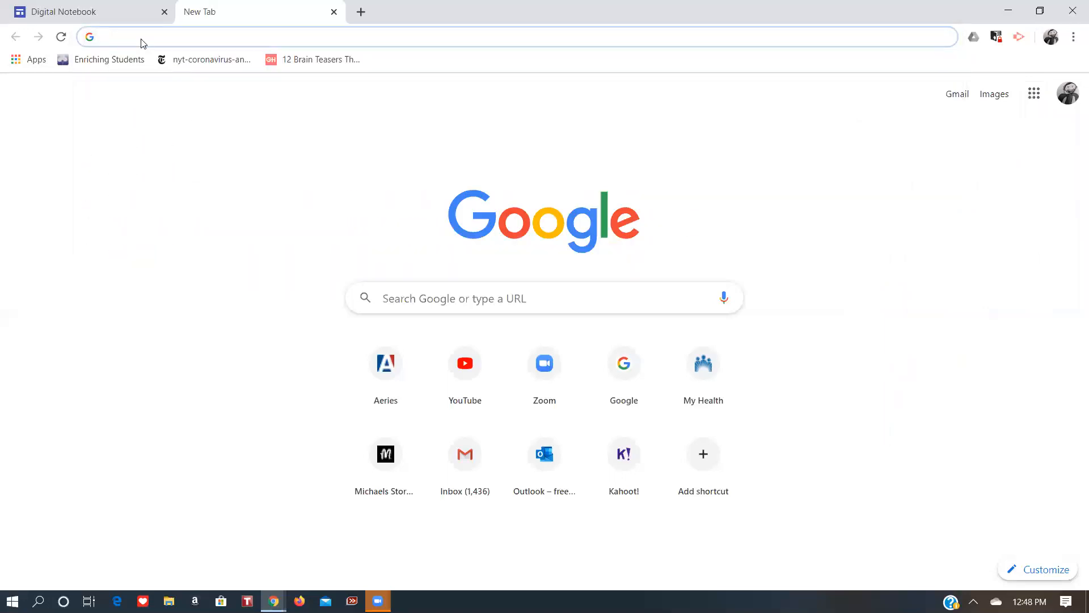
pyautogui.write('sites.google.com')
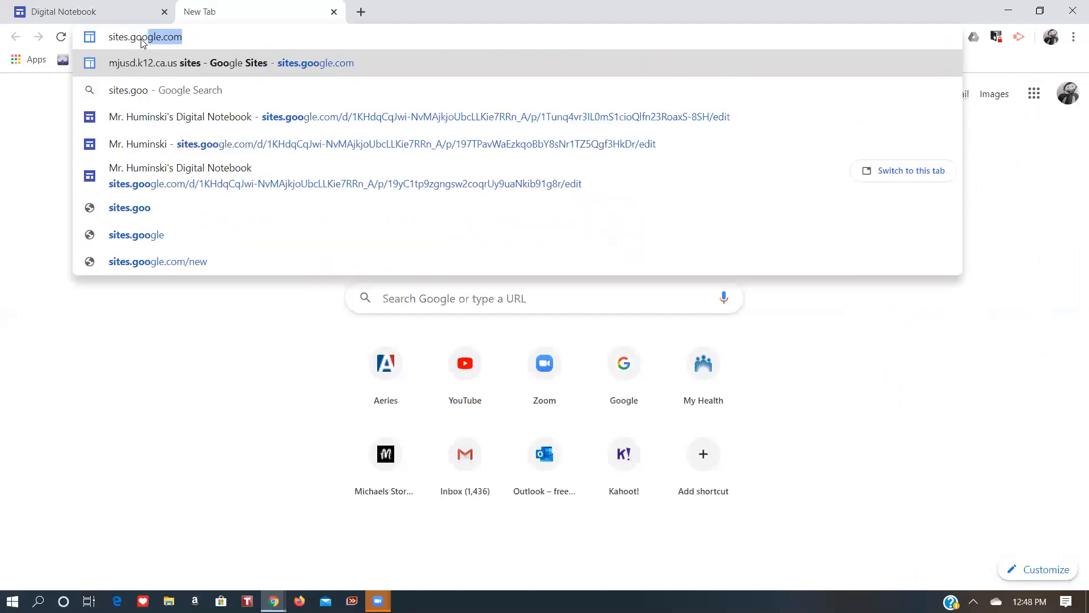
pyautogui.press('Return')
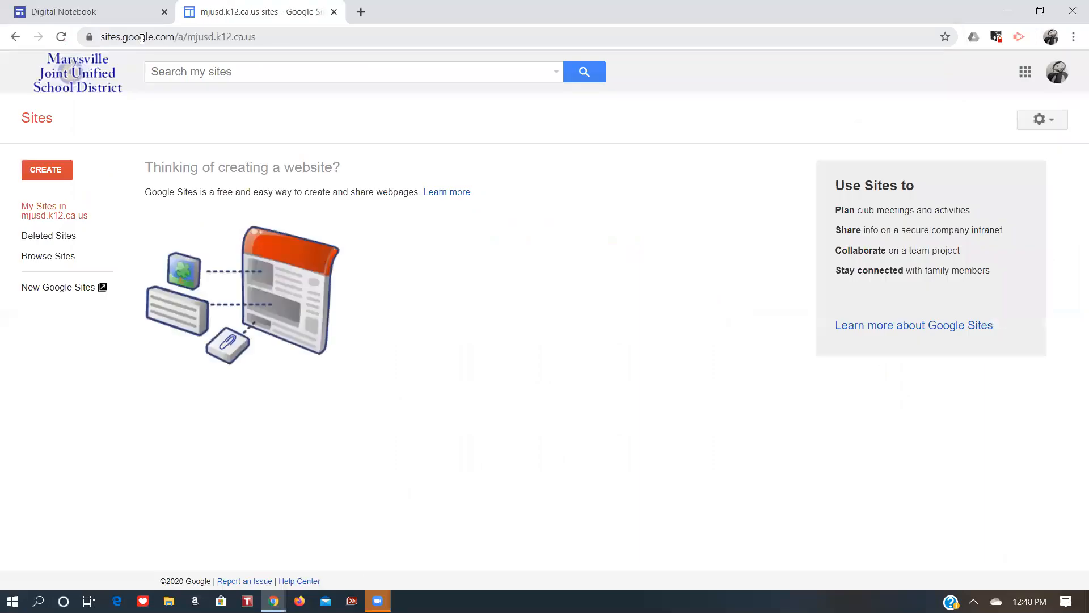
# Create a new site in the new Google Sites.
pyautogui.click(62, 172)
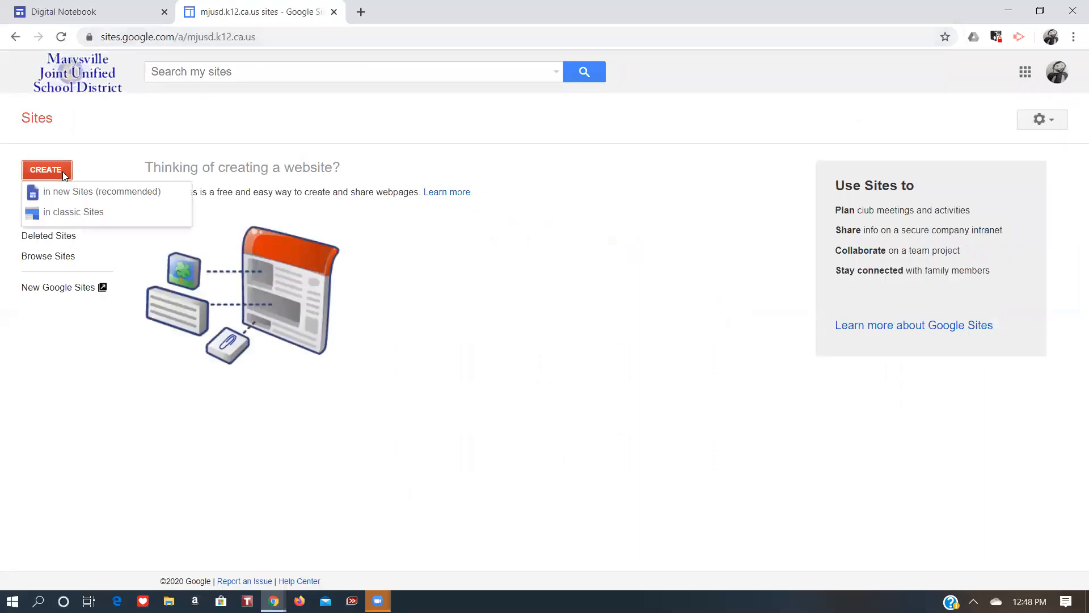
pyautogui.click(66, 193)
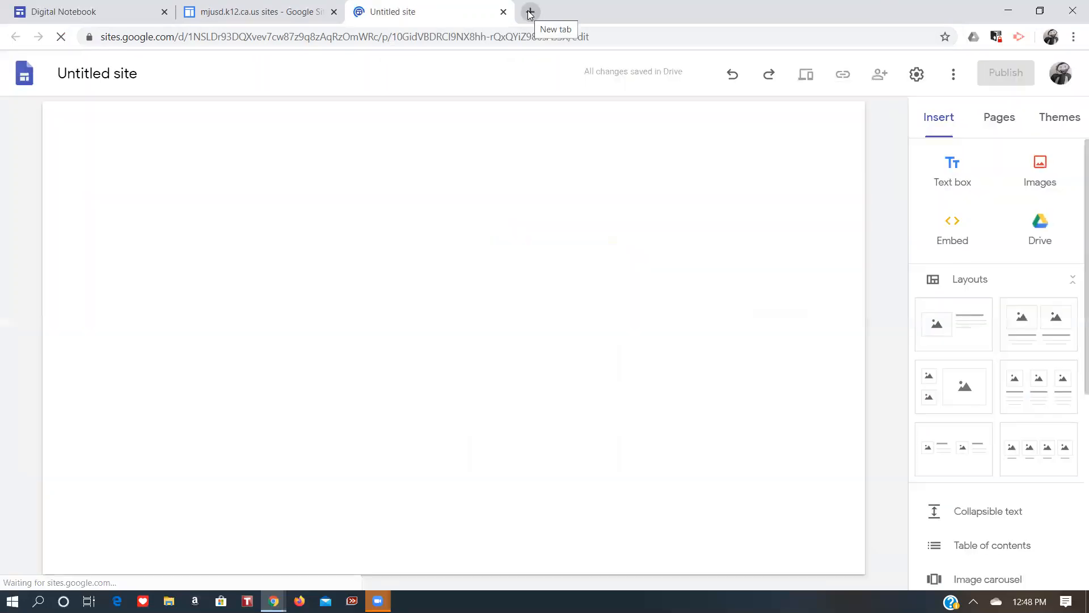
pyautogui.click(529, 13)
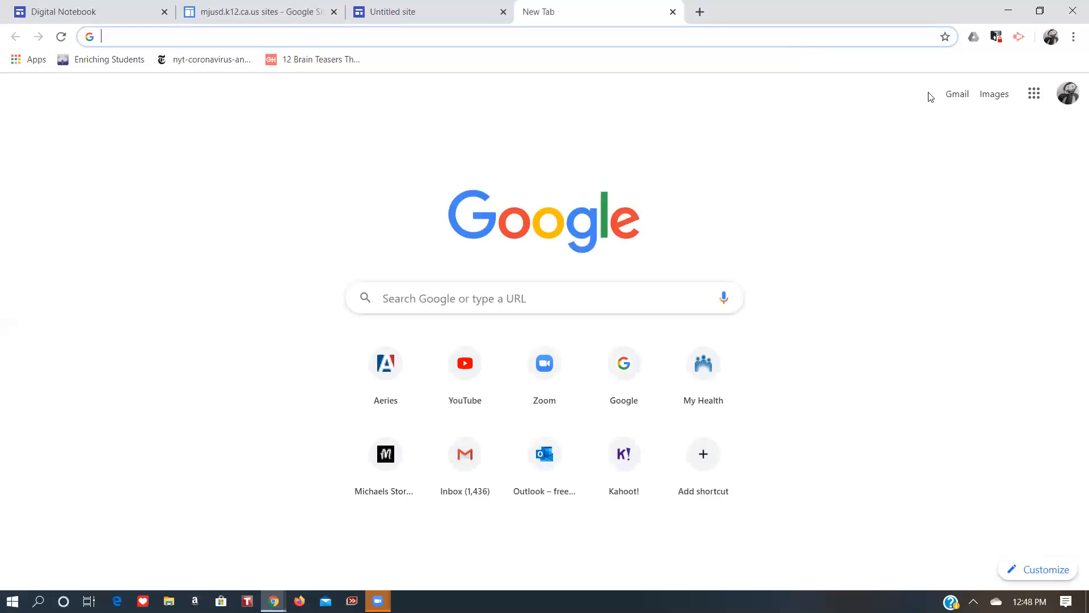
pyautogui.click(1034, 93)
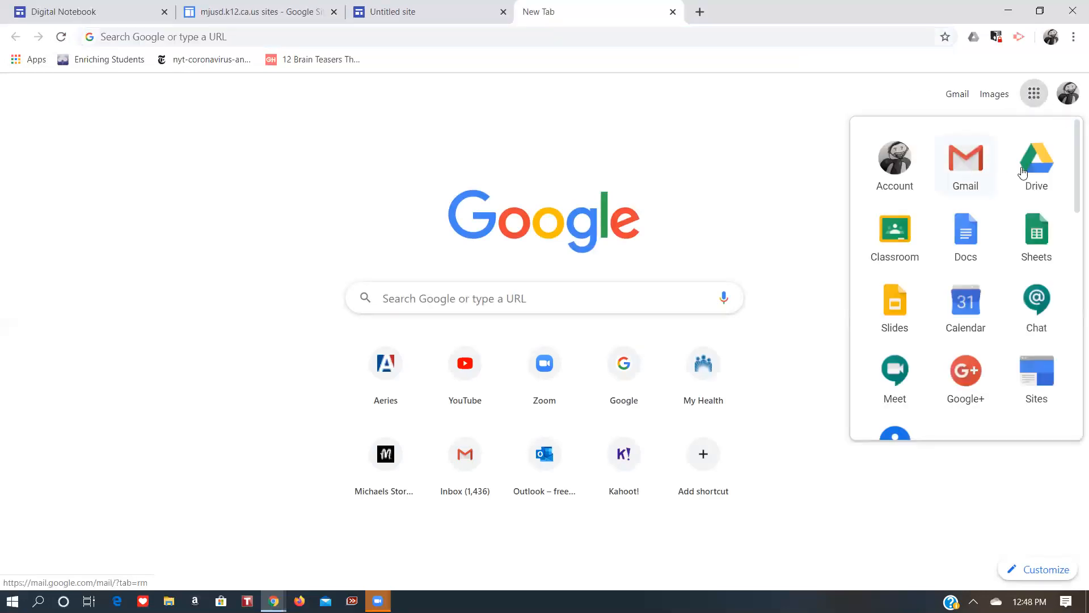
pyautogui.click(1024, 172)
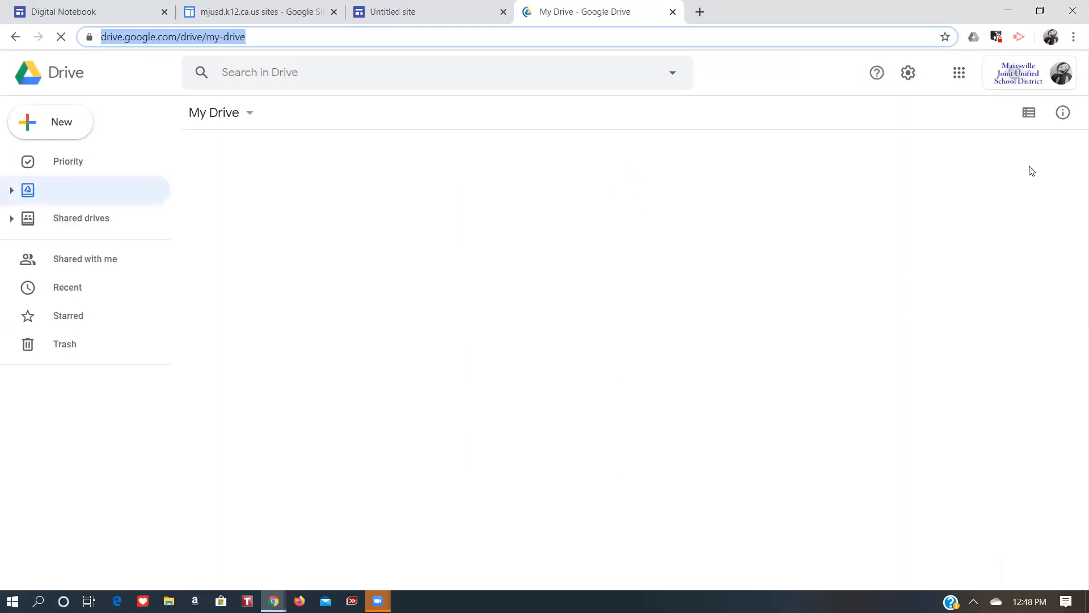
pyautogui.click(672, 12)
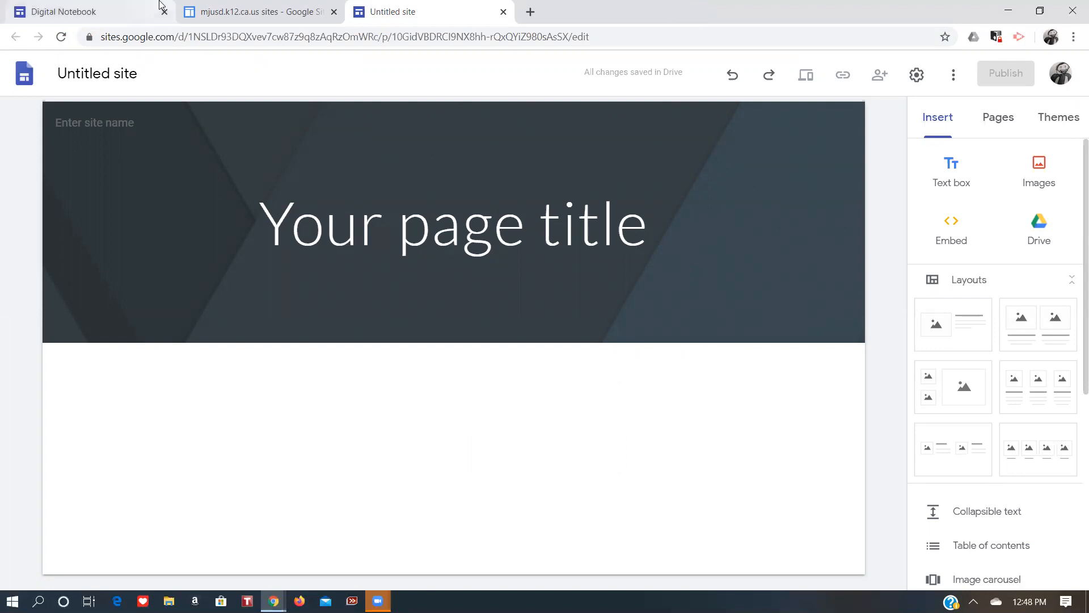
# Enter Digital notebook as the site name in the header.
pyautogui.click(75, 119)
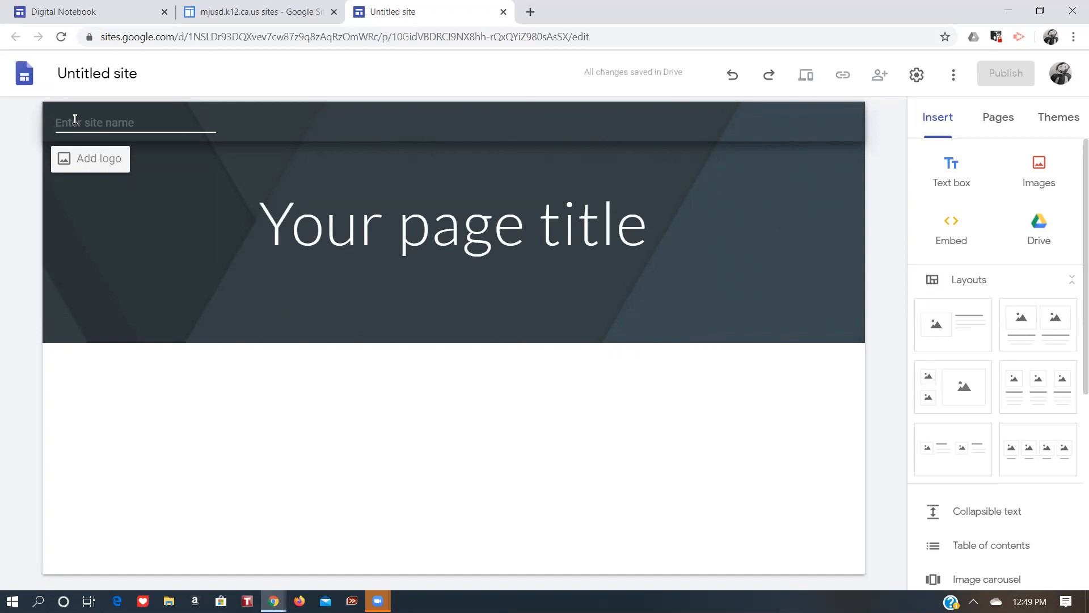
pyautogui.click(74, 119)
pyautogui.write('digital portfolio\\\\\\\\\\\\')
pyautogui.press('BackSpace')
pyautogui.press('BackSpace')
pyautogui.press('BackSpace')
pyautogui.press('BackSpace')
pyautogui.press('BackSpace')
pyautogui.press('BackSpace')
pyautogui.press('BackSpace')
pyautogui.press('BackSpace')
pyautogui.press('BackSpace')
pyautogui.press('BackSpace')
pyautogui.press('BackSpace')
pyautogui.press('BackSpace')
pyautogui.press('BackSpace')
pyautogui.press('BackSpace')
pyautogui.press('BackSpace')
pyautogui.press('BackSpace')
pyautogui.press('BackSpace')
pyautogui.press('BackSpace')
pyautogui.press('BackSpace')
pyautogui.press('BackSpace')
pyautogui.press('BackSpace')
pyautogui.write('di')
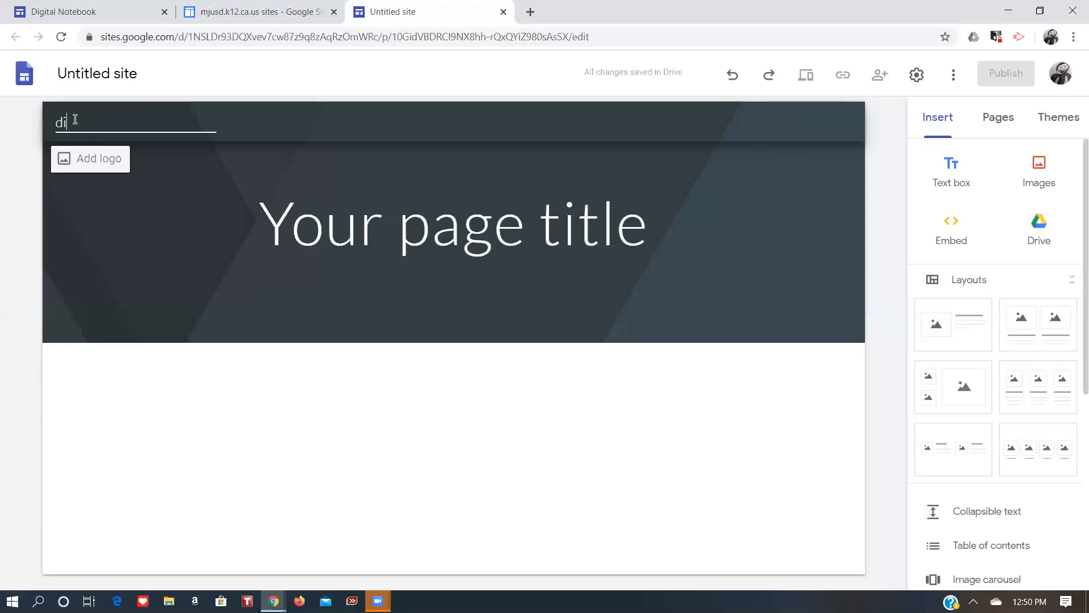
pyautogui.write('gital notebook')
pyautogui.press('BackSpace')
pyautogui.press('BackSpace')
pyautogui.press('BackSpace')
pyautogui.press('BackSpace')
pyautogui.press('BackSpace')
pyautogui.press('BackSpace')
pyautogui.press('BackSpace')
pyautogui.press('BackSpace')
pyautogui.press('BackSpace')
pyautogui.press('BackSpace')
pyautogui.press('BackSpace')
pyautogui.press('BackSpace')
pyautogui.press('BackSpace')
pyautogui.press('BackSpace')
pyautogui.press('BackSpace')
pyautogui.press('BackSpace')
pyautogui.write('MyThoughts')
pyautogui.press('BackSpace')
pyautogui.hotkey('ctrl', 'BackSpace')
pyautogui.write('Quarantine Educatio')
pyautogui.press('BackSpace')
pyautogui.press('BackSpace')
pyautogui.press('BackSpace')
pyautogui.press('BackSpace')
pyautogui.press('BackSpace')
pyautogui.press('BackSpace')
pyautogui.press('BackSpace')
pyautogui.press('BackSpace')
pyautogui.press('BackSpace')
pyautogui.press('BackSpace')
pyautogui.press('BackSpace')
pyautogui.press('BackSpace')
pyautogui.press('BackSpace')
pyautogui.press('BackSpace')
pyautogui.press('BackSpace')
pyautogui.press('BackSpace')
pyautogui.press('BackSpace')
pyautogui.press('BackSpace')
pyautogui.press('BackSpace')
pyautogui.click(86, 114)
pyautogui.write('Digital notebook')
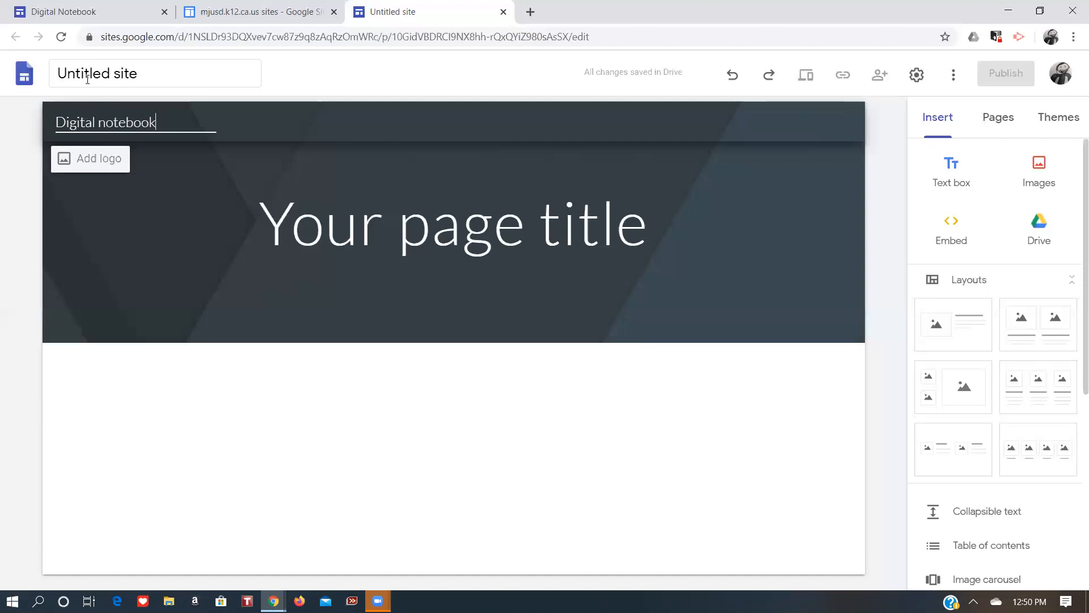
# Rename the site document by adding the teacher's surname before Digital notebook.
pyautogui.click(88, 80)
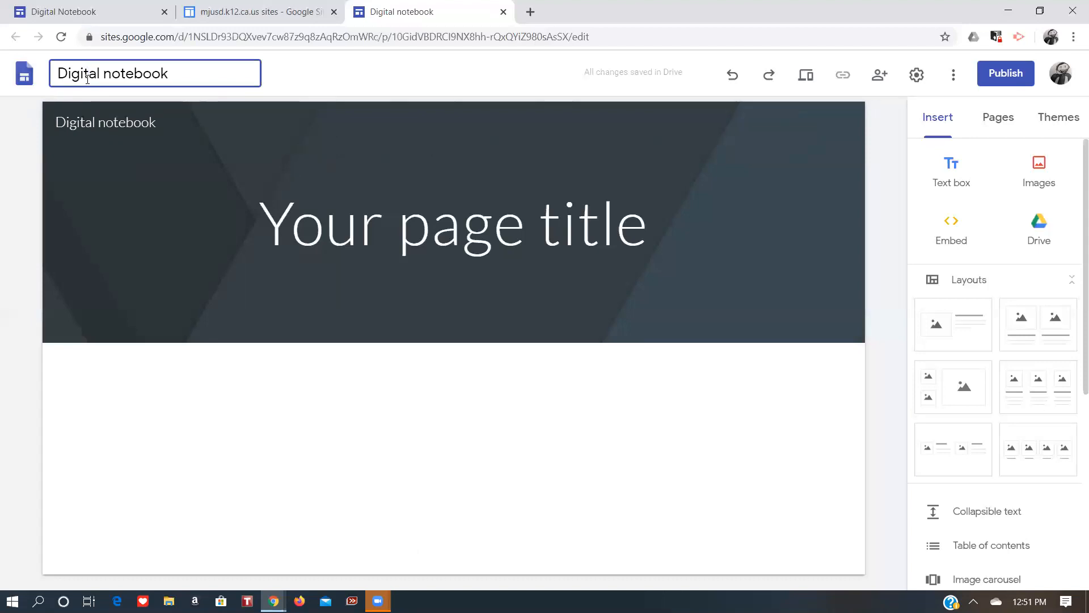
pyautogui.write('Huninsk')
pyautogui.press('BackSpace')
pyautogui.press('BackSpace')
pyautogui.press('BackSpace')
pyautogui.press('BackSpace')
pyautogui.press('BackSpace')
pyautogui.write('minski')
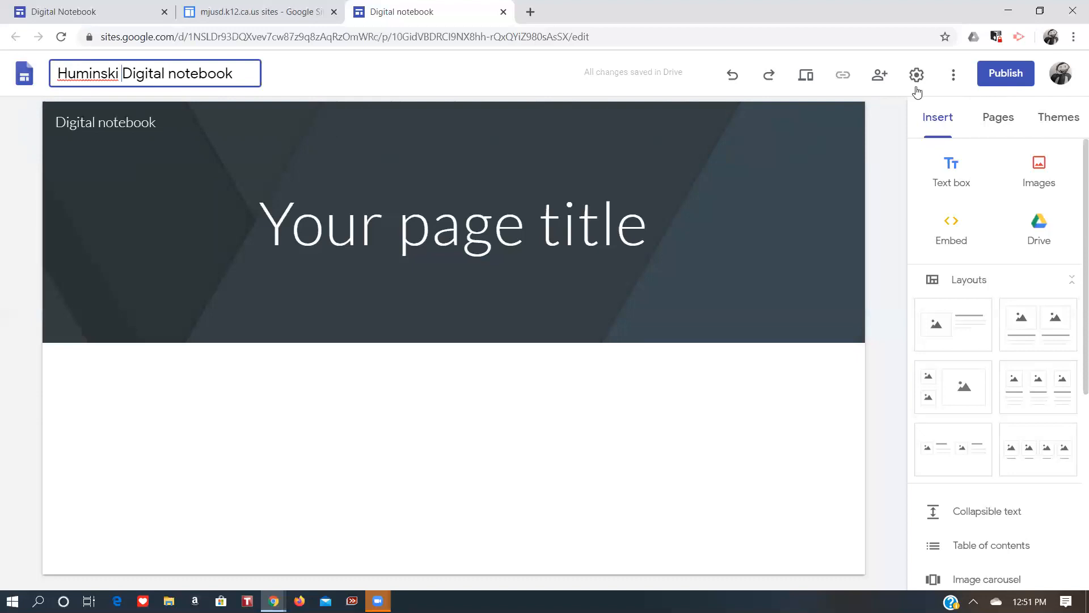
# Preview the Aristotle, Diplomat, Vision and Level themes, trying purple and green colours for Vision.
pyautogui.click(1068, 122)
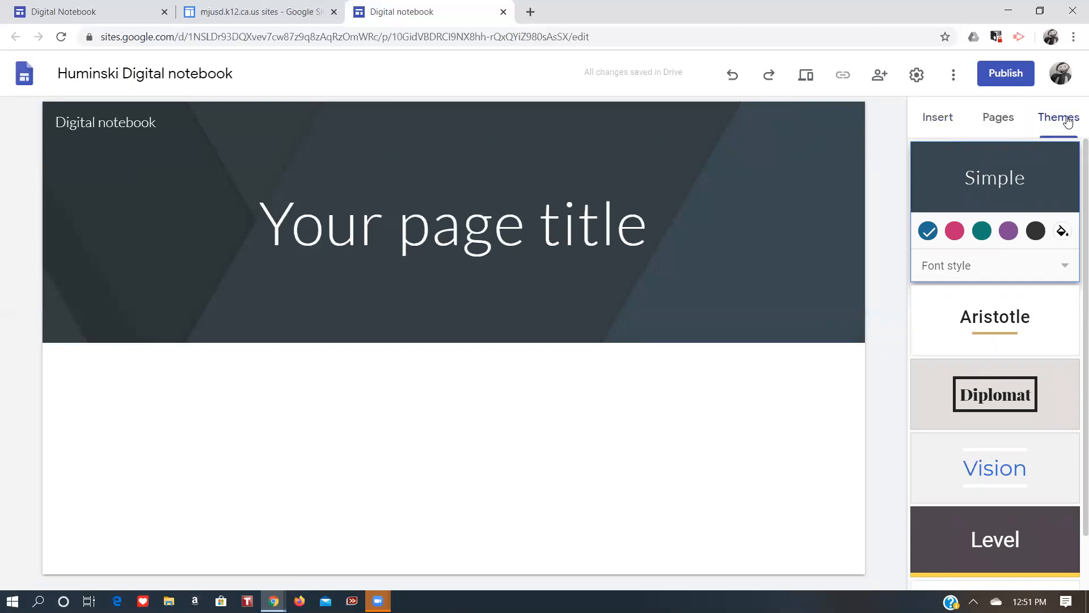
pyautogui.click(999, 313)
pyautogui.click(987, 380)
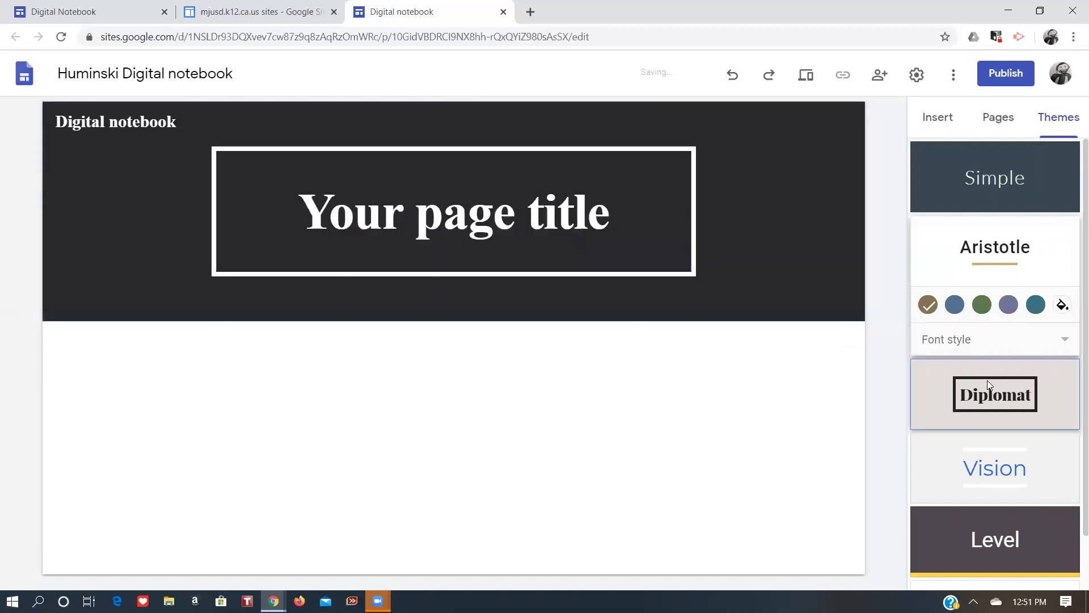
pyautogui.click(994, 451)
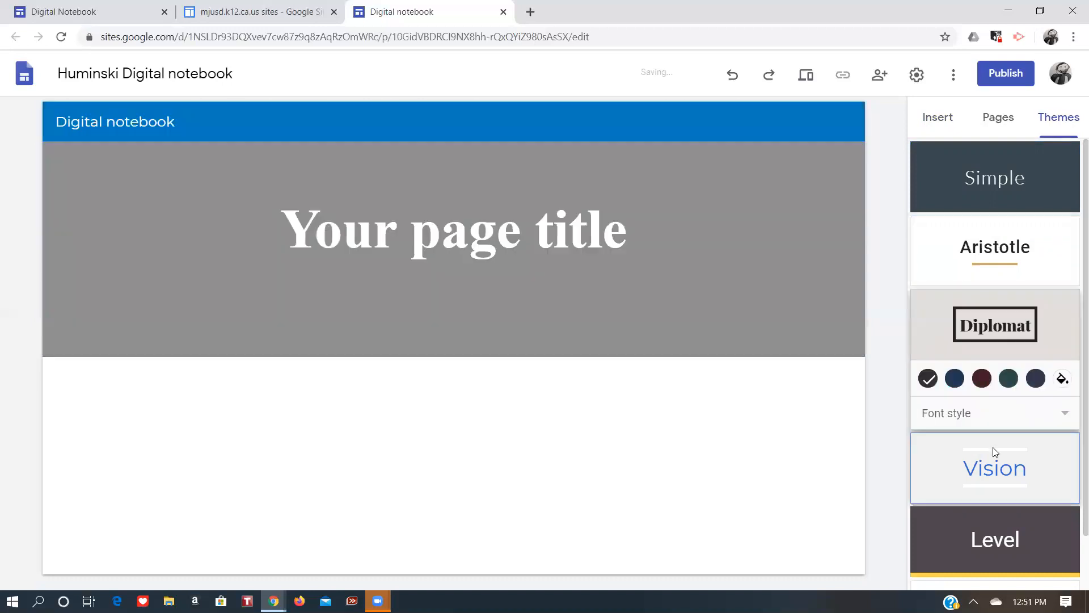
pyautogui.click(997, 520)
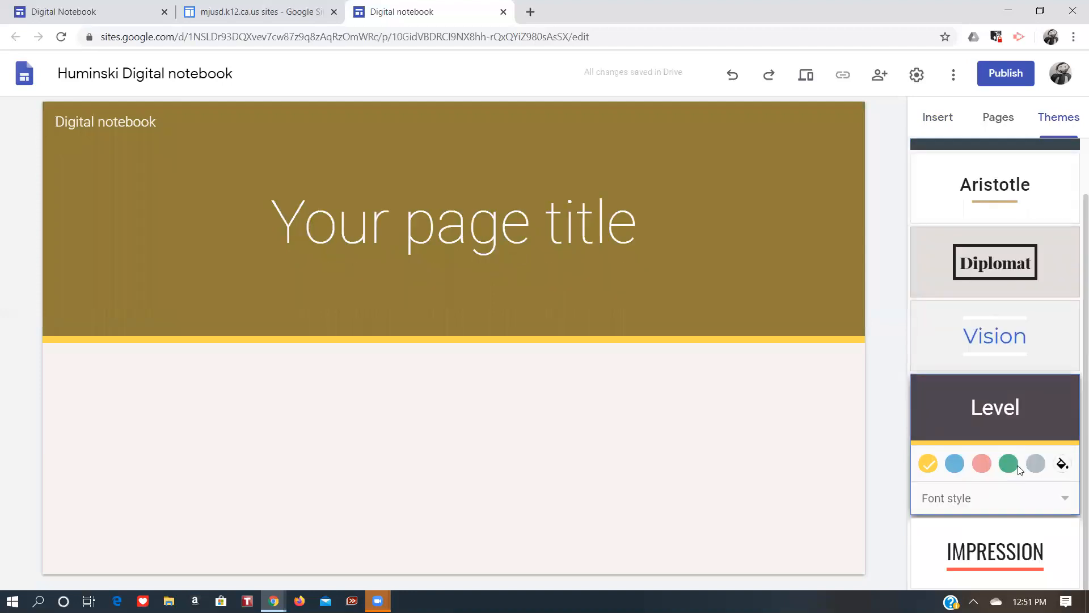
pyautogui.click(992, 349)
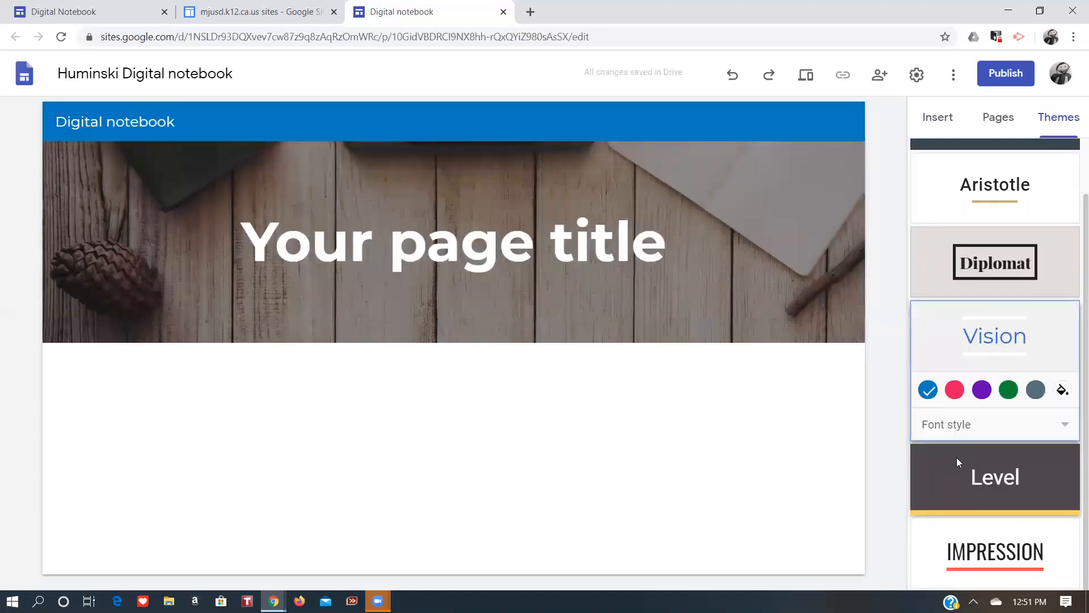
pyautogui.click(987, 390)
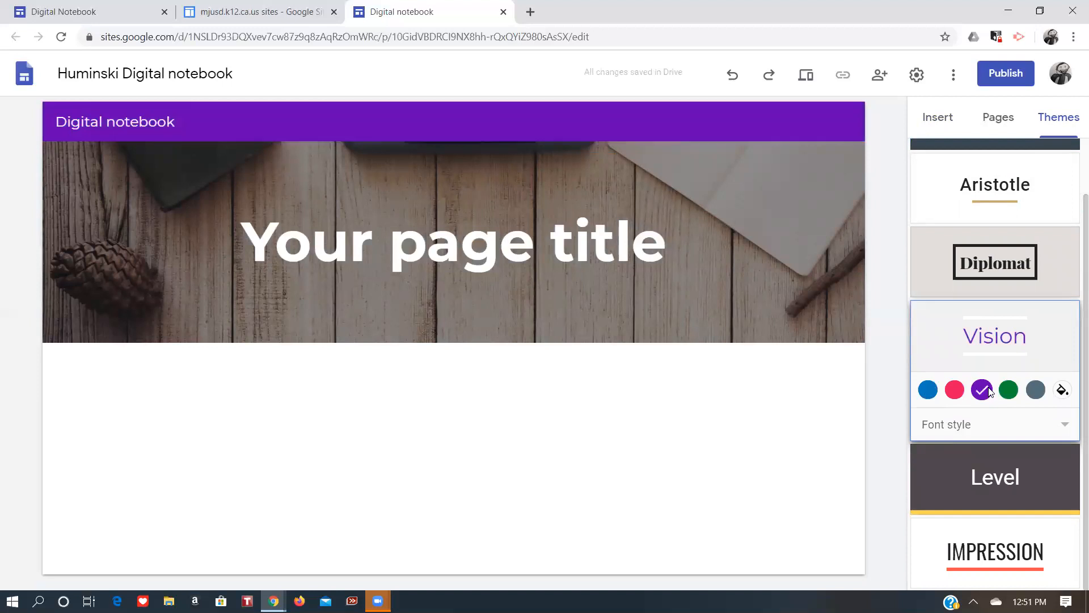
pyautogui.click(1014, 388)
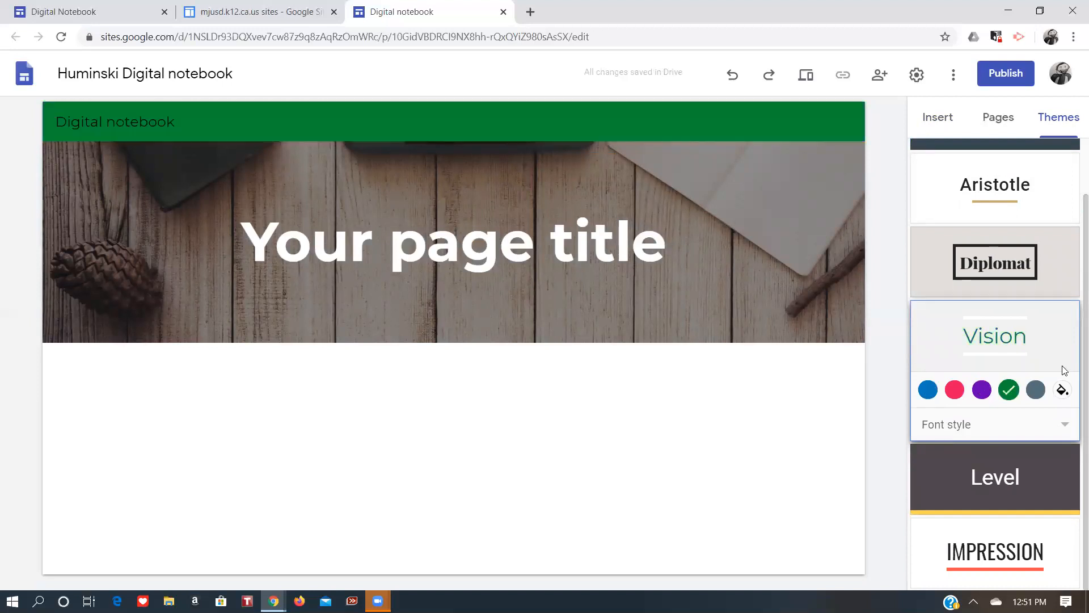
# Apply the Aristotle theme to the site.
pyautogui.scroll(2, 1074, 237)
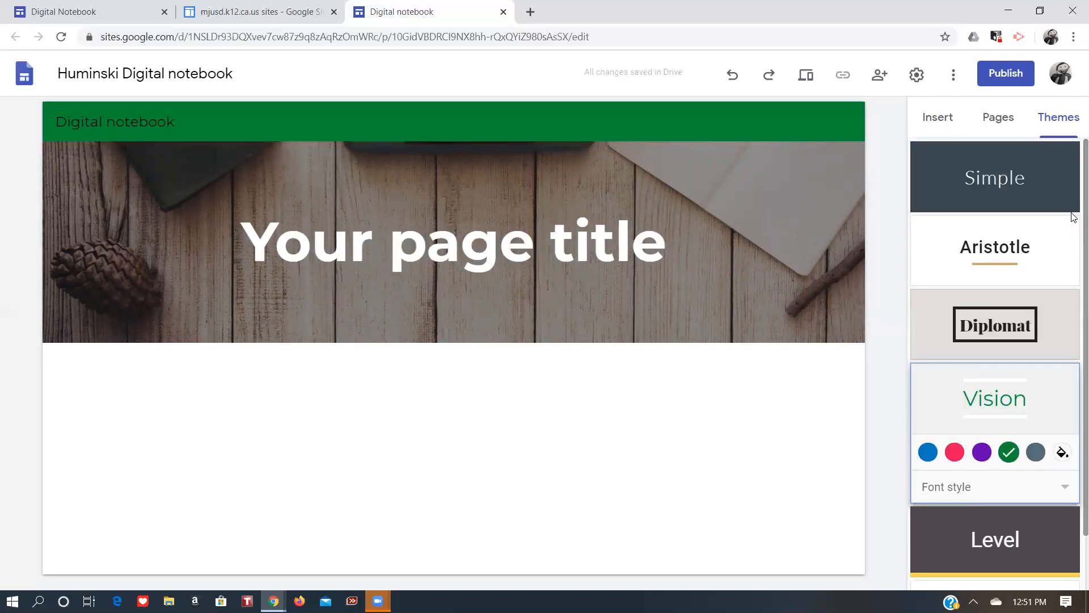
pyautogui.click(1026, 186)
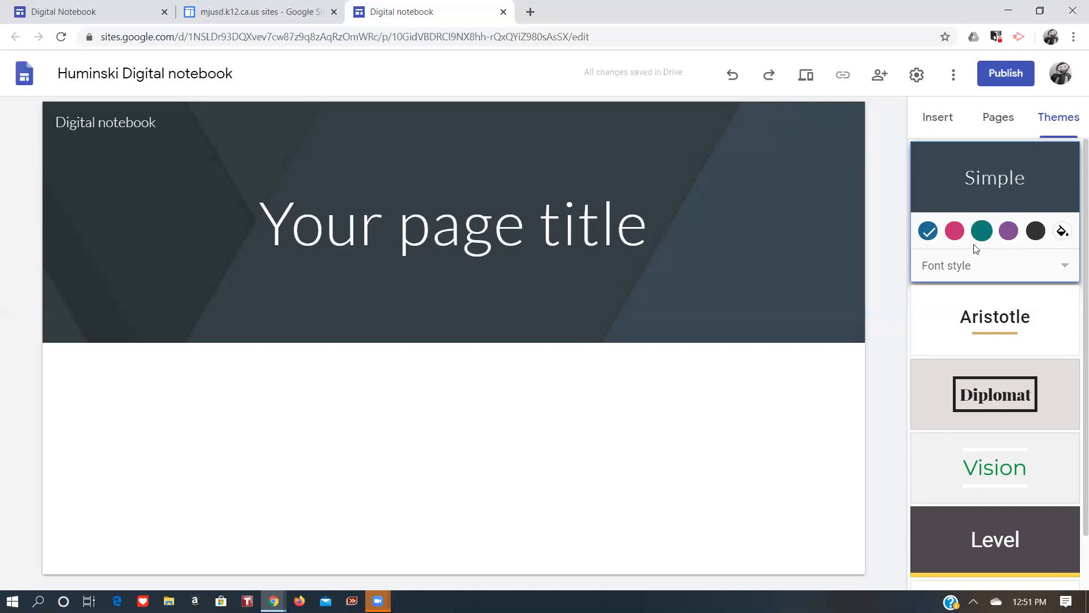
pyautogui.click(989, 318)
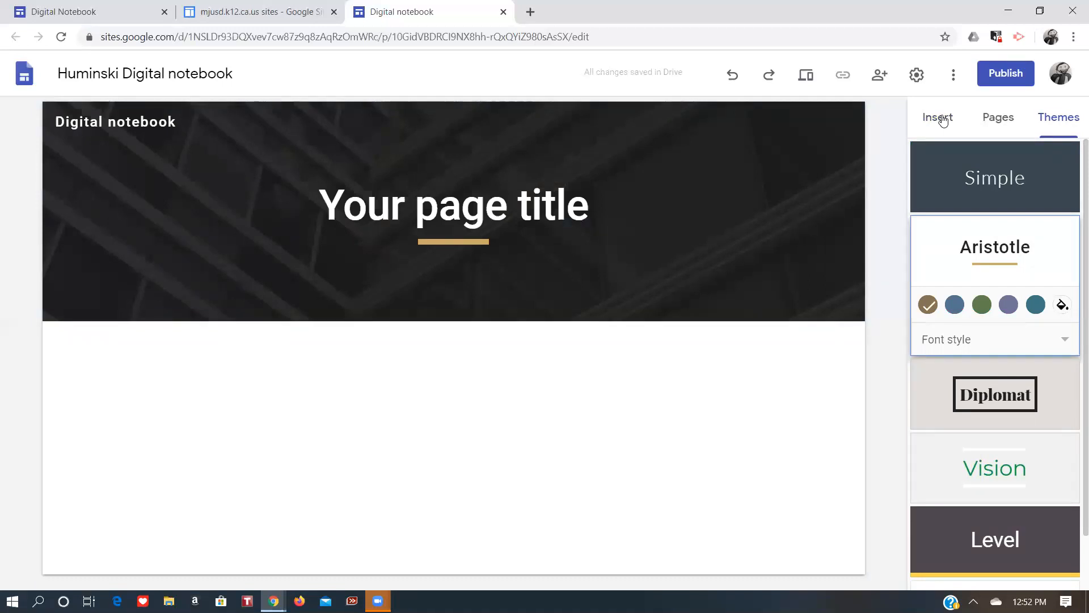
# Insert a text box reading sentence of information and format it as Title.
pyautogui.click(943, 121)
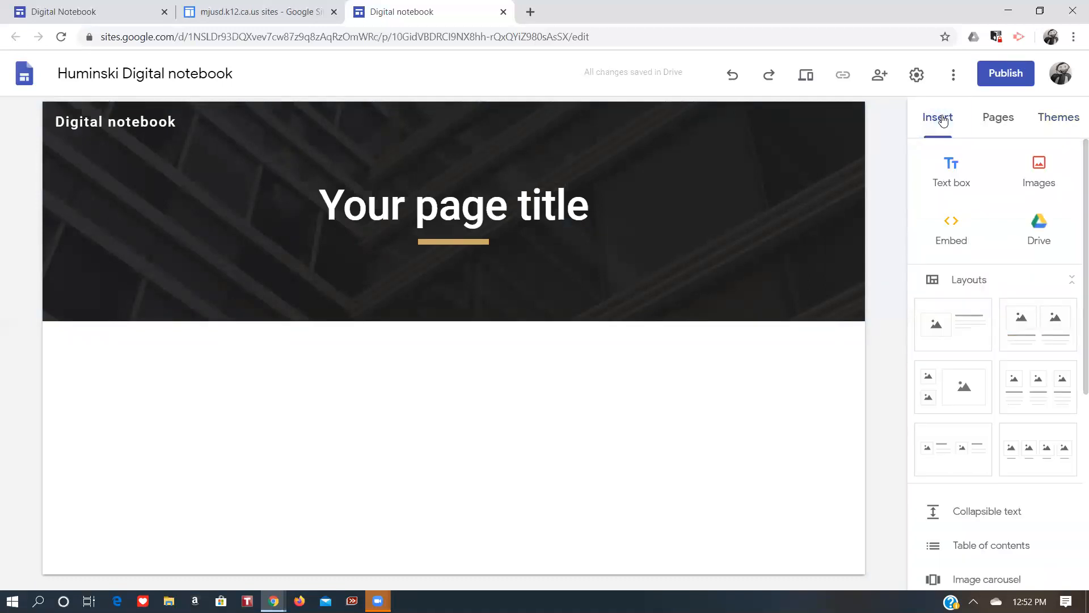
pyautogui.click(948, 170)
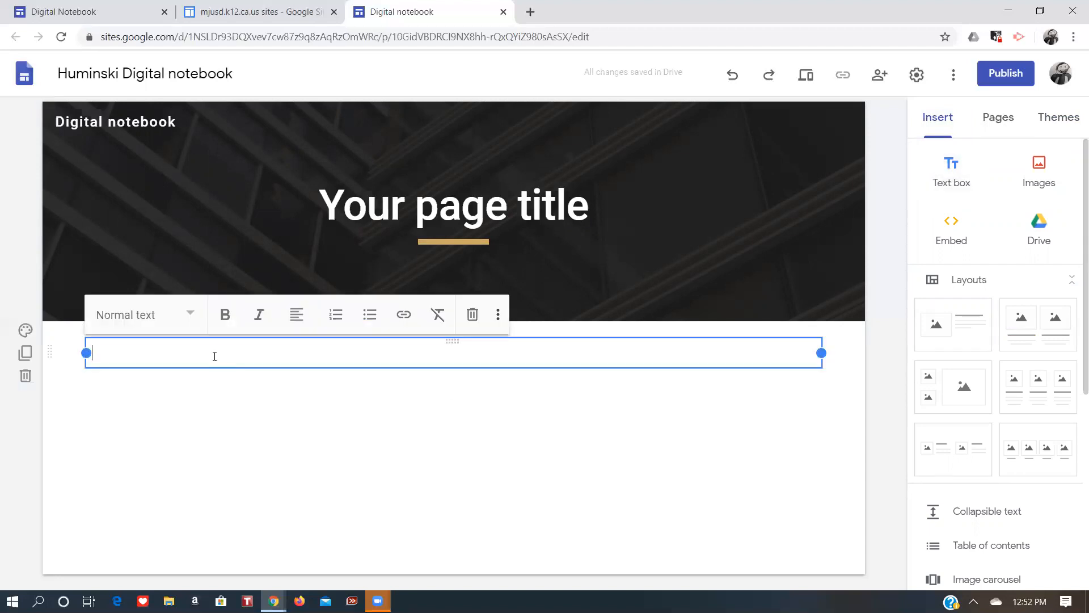
pyautogui.write('sentence of information')
pyautogui.click(187, 316)
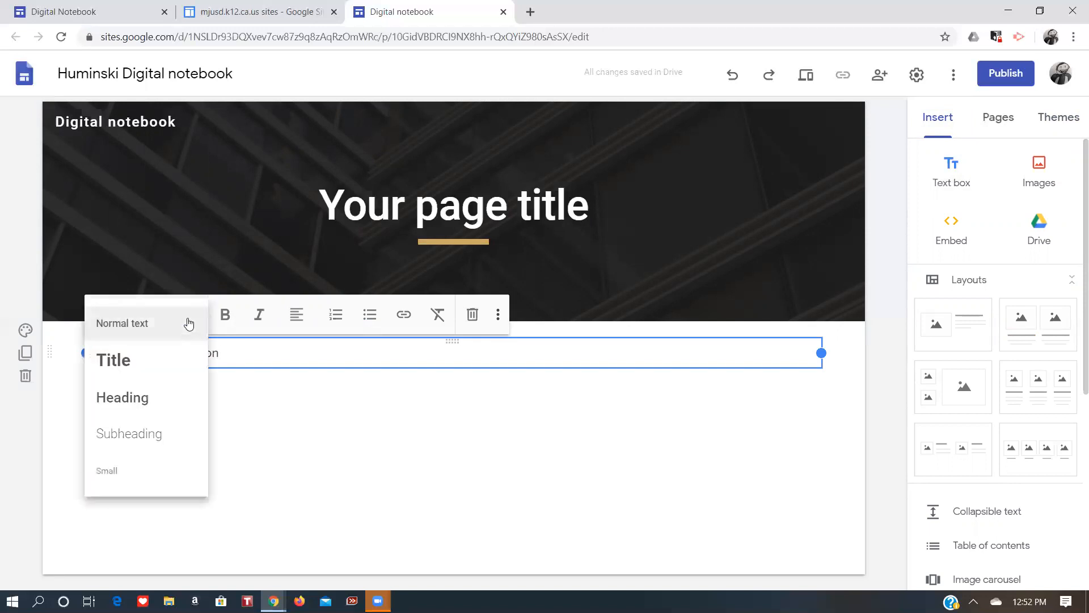
pyautogui.click(129, 368)
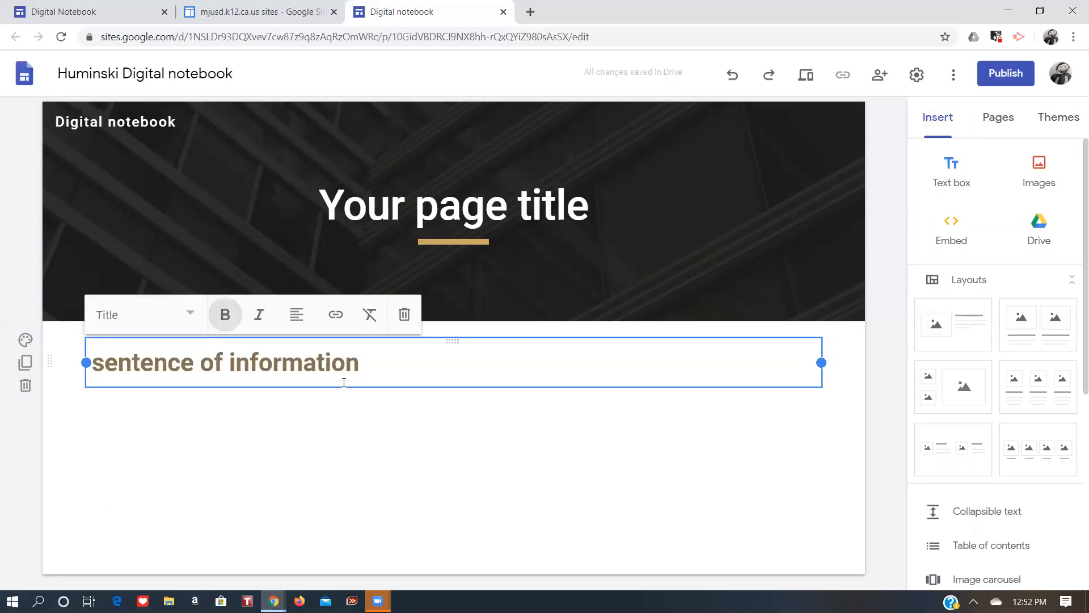
# Add a second line reading jhaiuehr in normal text below the title.
pyautogui.press('Return')
pyautogui.write('jhaiuehr')
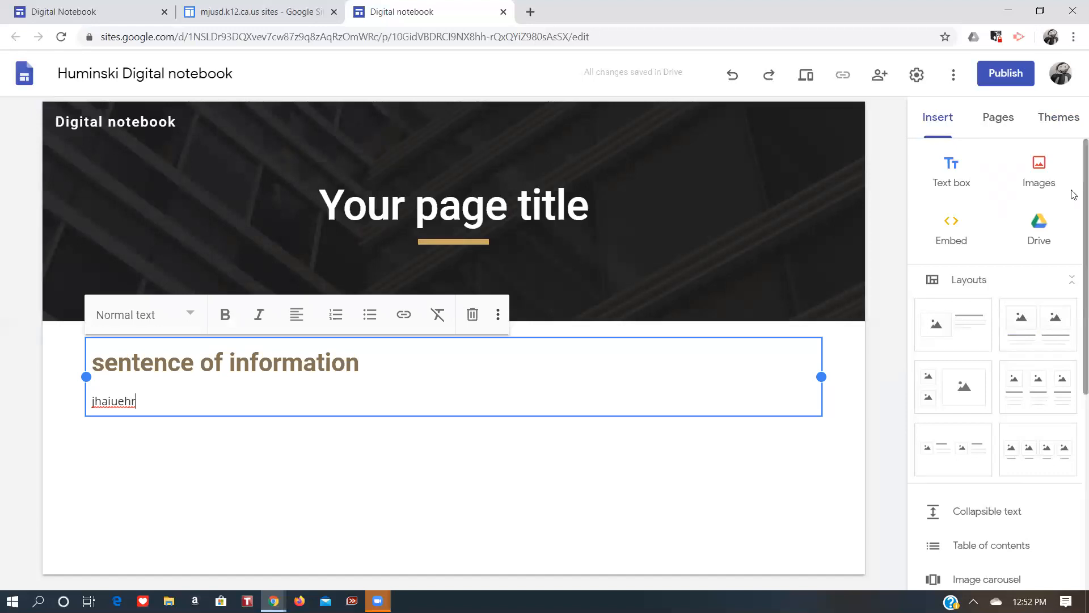
pyautogui.scroll(-2, 1074, 204)
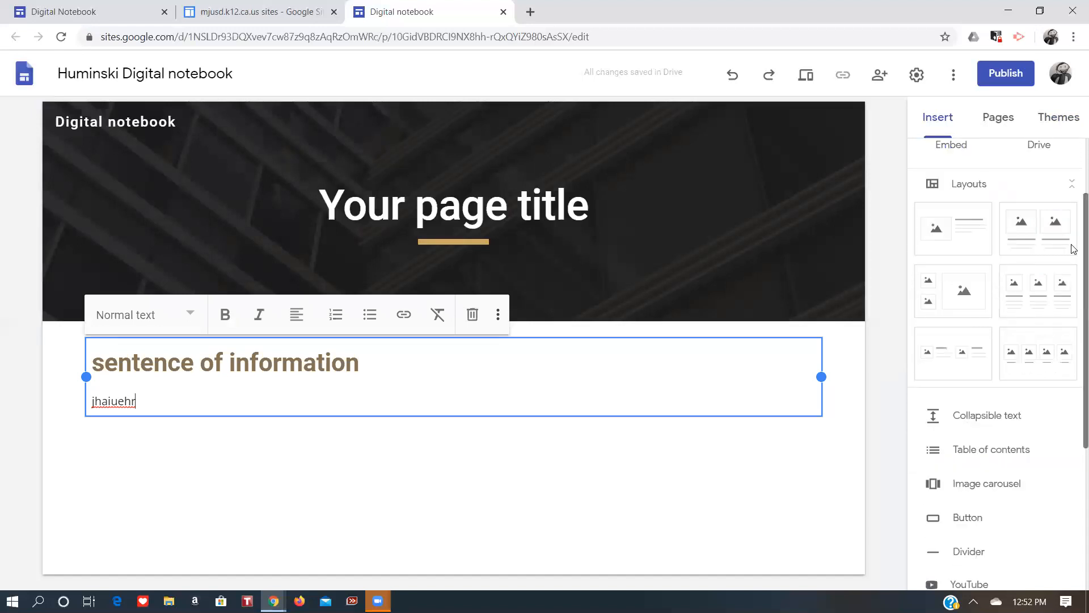
# Insert a two-column image layout section below the text block.
pyautogui.moveTo(1072, 244); pyautogui.dragTo(1071, 241)
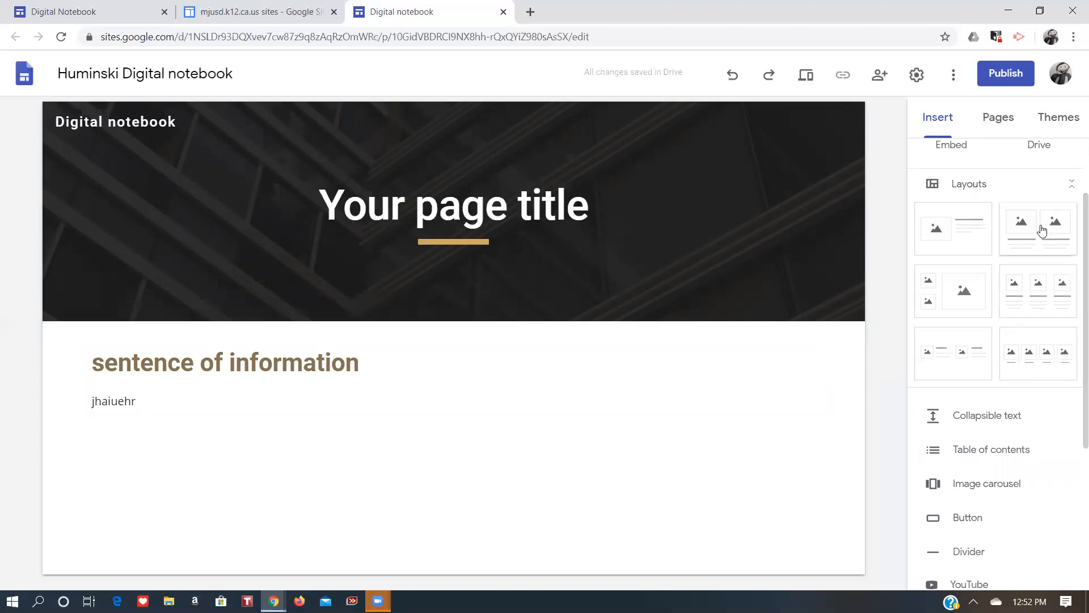
pyautogui.click(1042, 230)
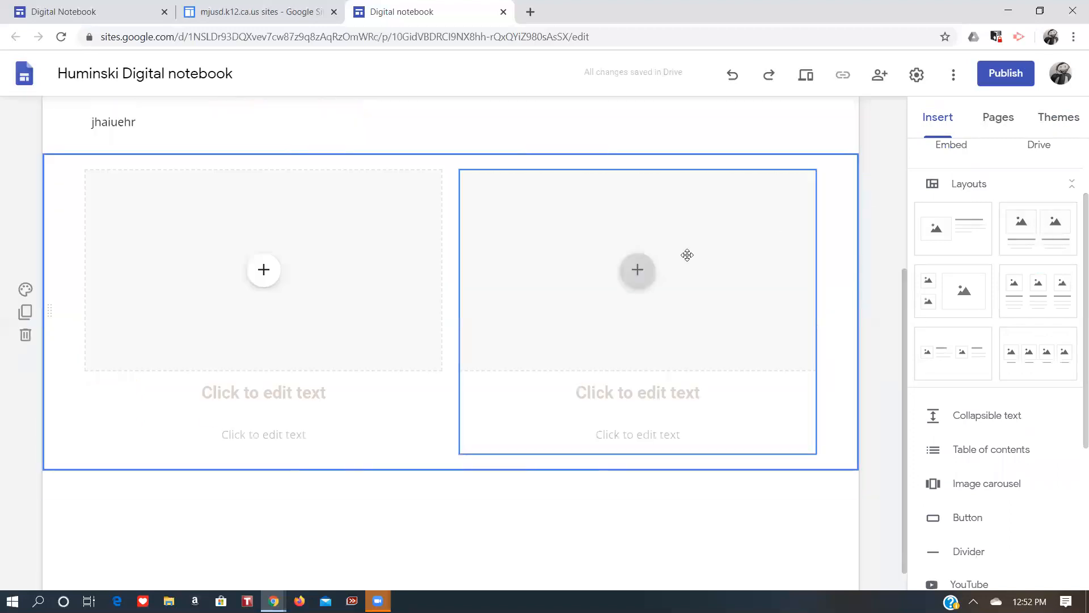
pyautogui.click(644, 272)
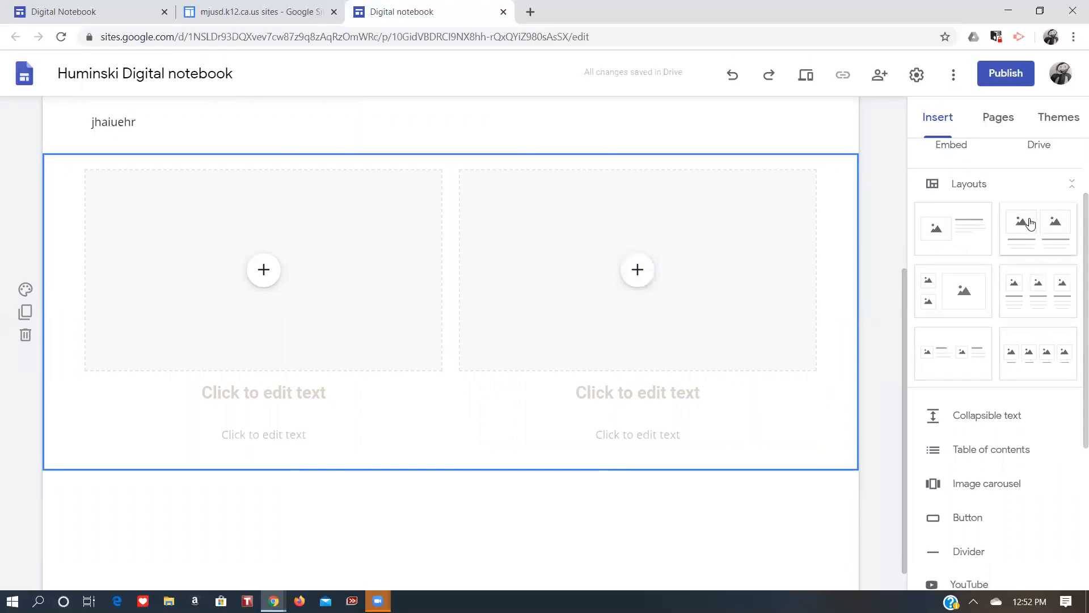
pyautogui.click(1068, 228)
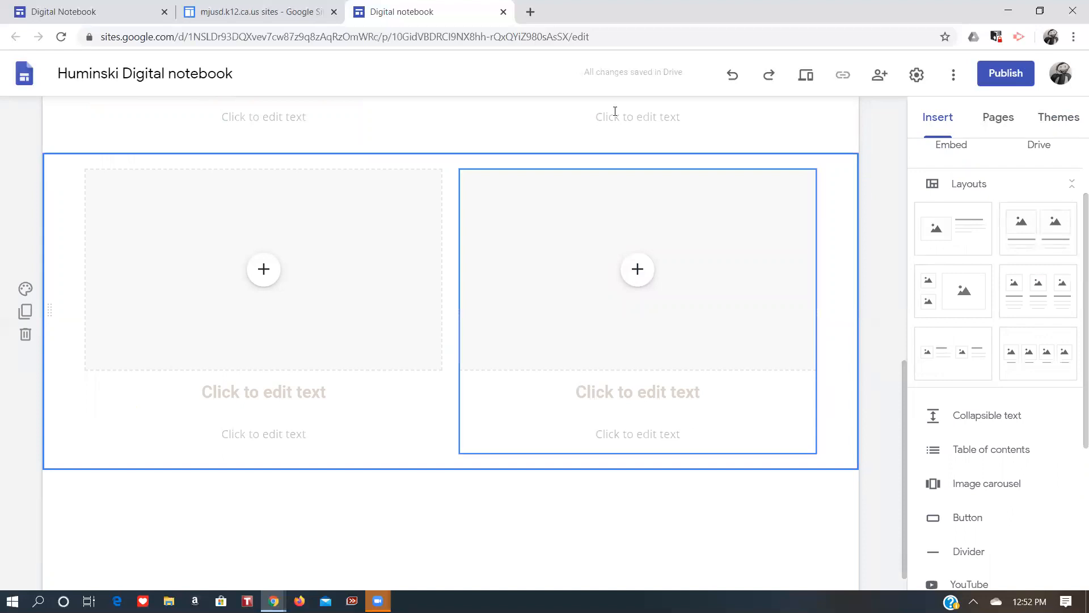
pyautogui.click(26, 335)
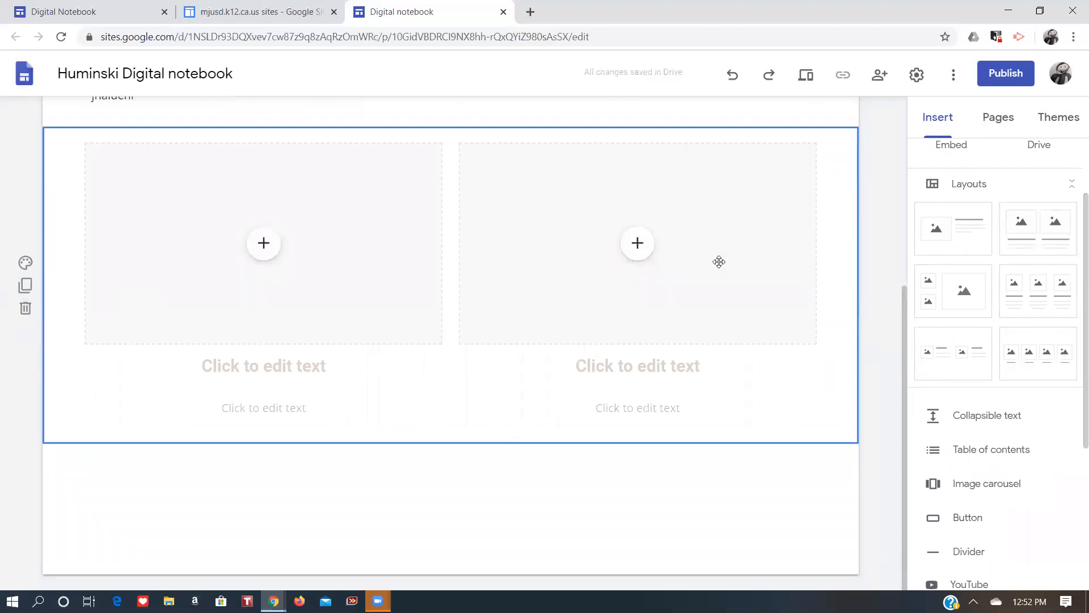
# Fill the right image placeholder with a Google image search result for flower.
pyautogui.click(637, 260)
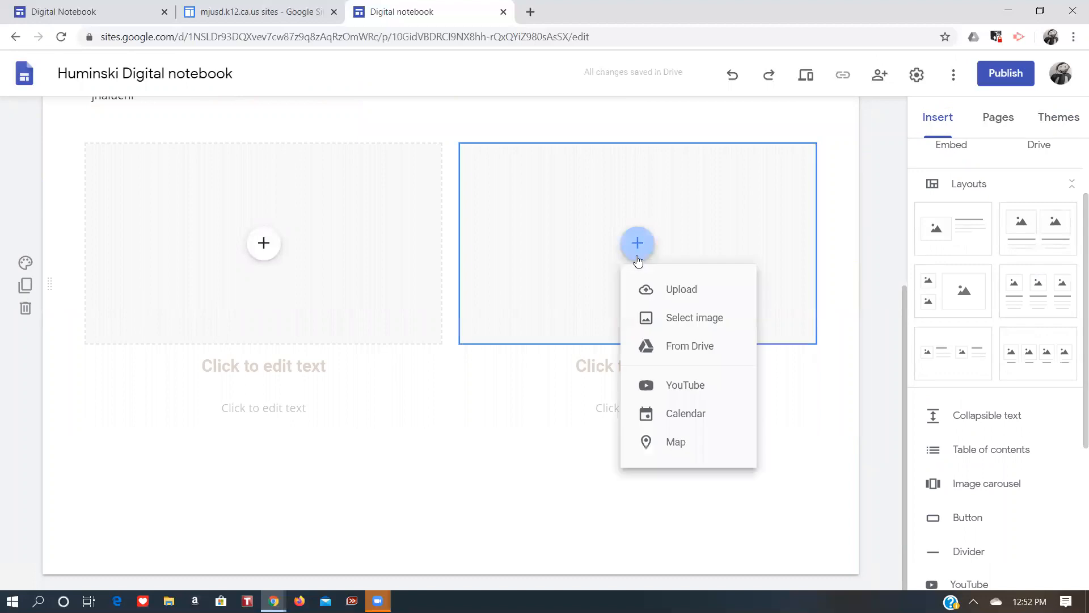
pyautogui.click(680, 309)
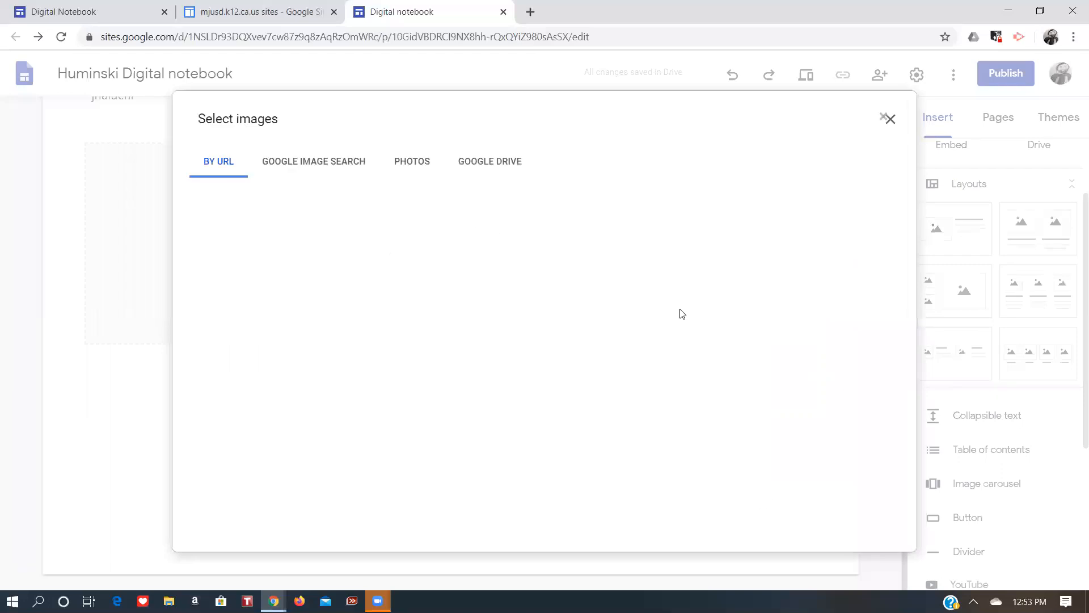
pyautogui.click(297, 170)
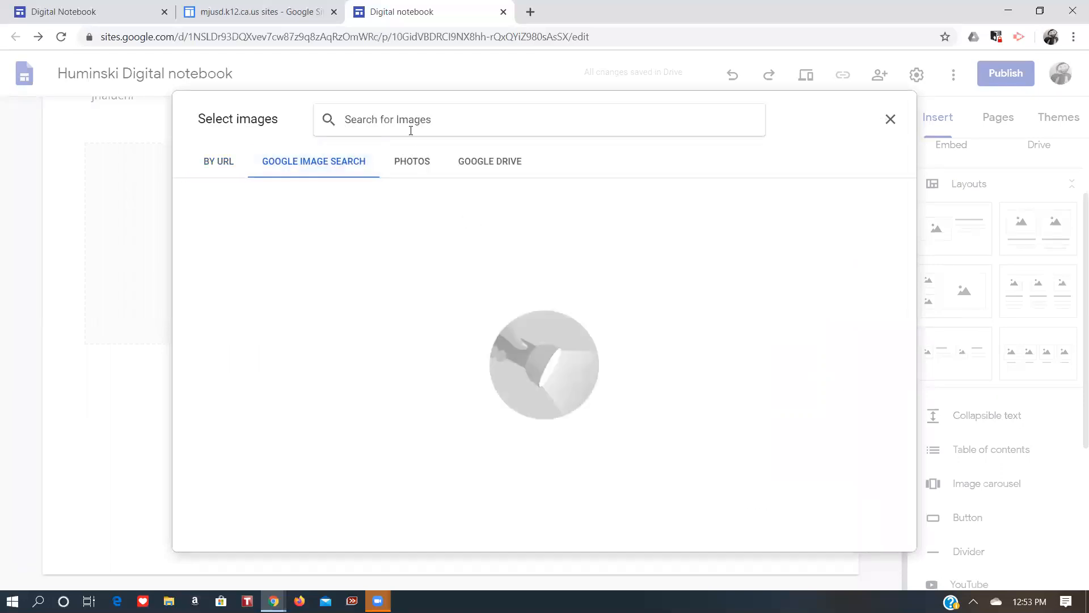
pyautogui.write('flower')
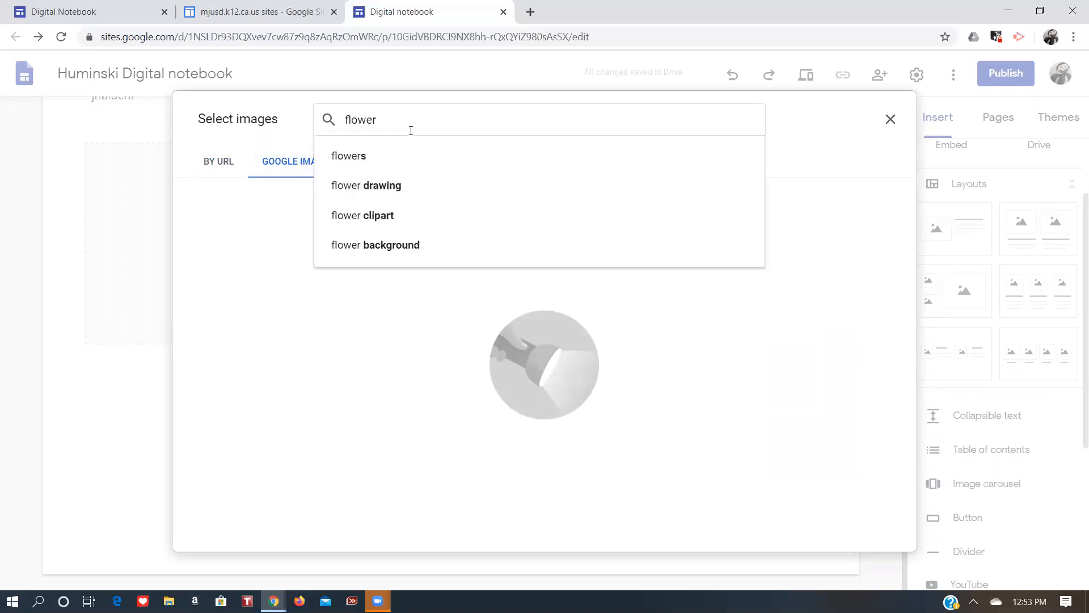
pyautogui.press('Return')
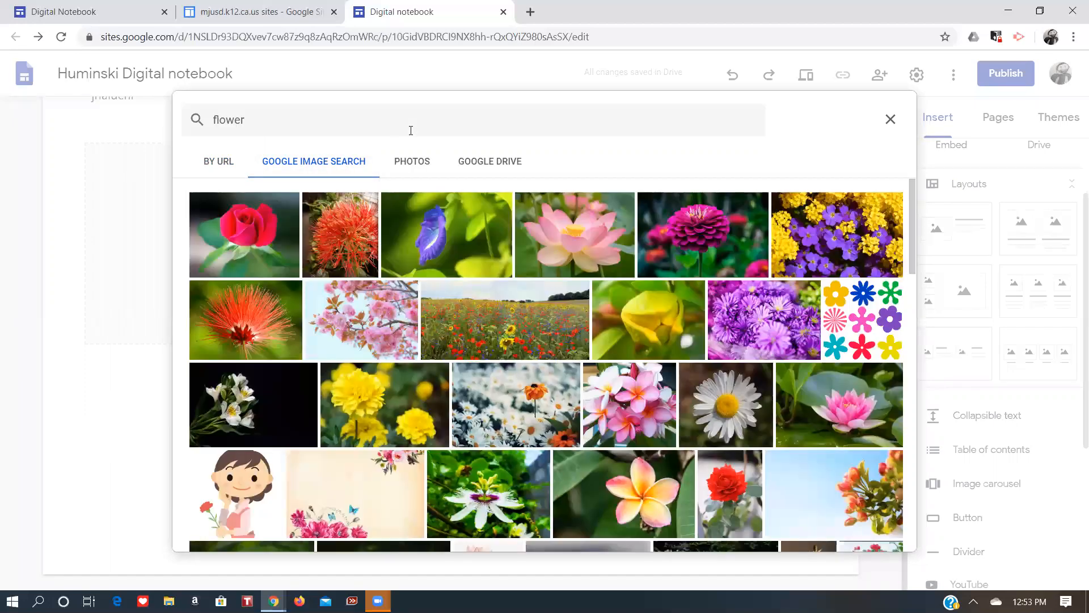
pyautogui.click(346, 225)
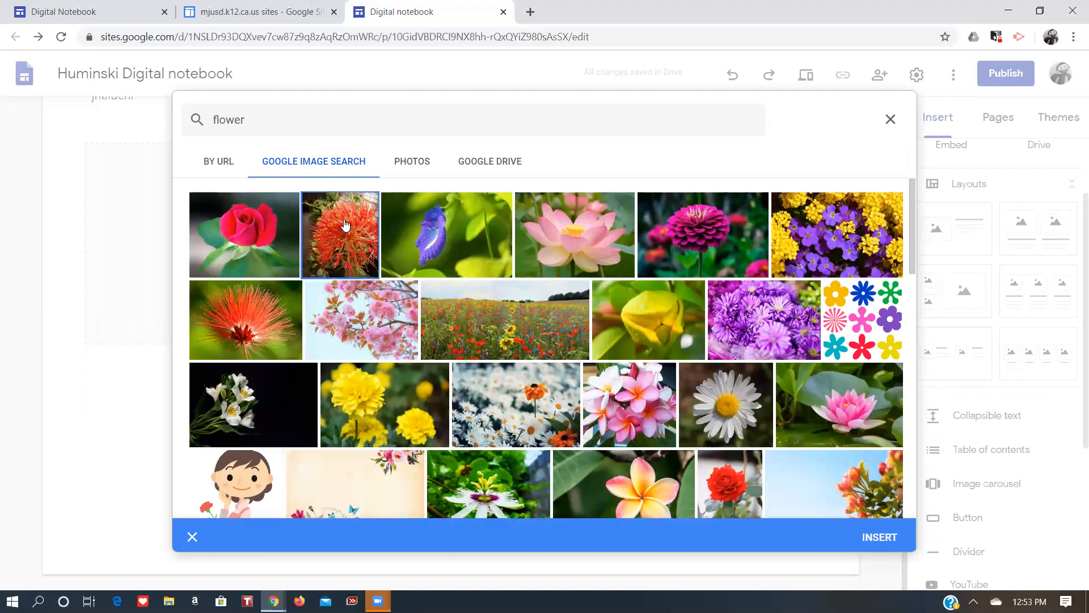
pyautogui.click(880, 535)
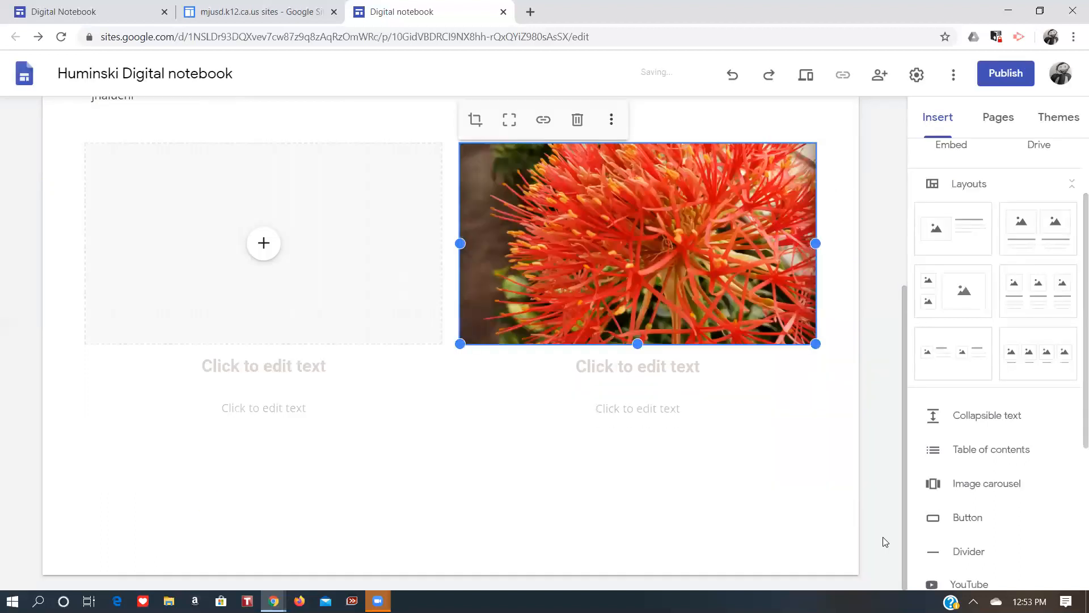
# Caption the flower image with the heading nature walk.
pyautogui.click(616, 360)
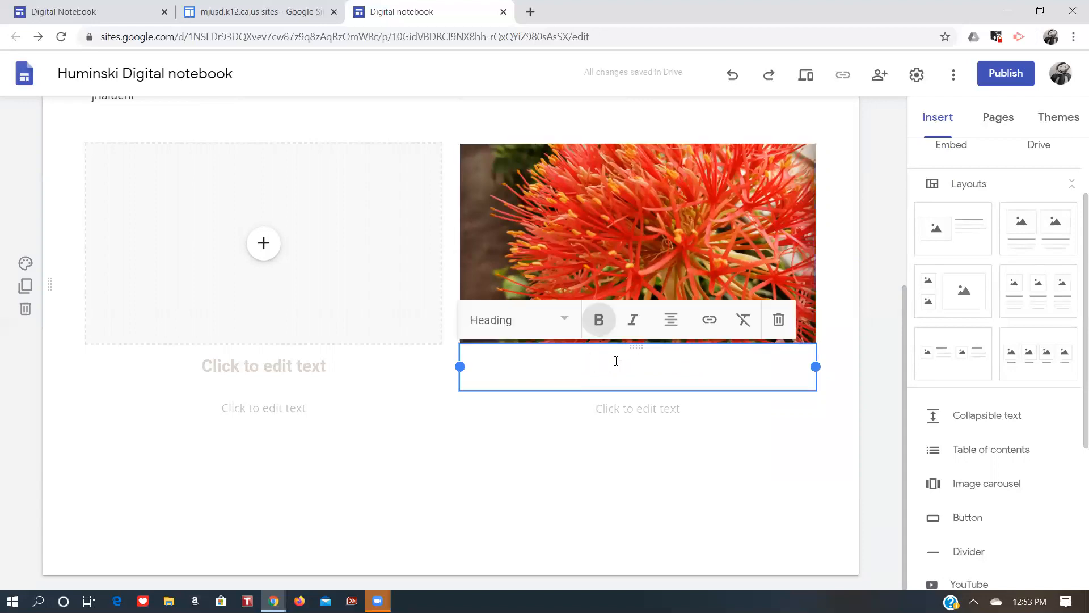
pyautogui.write('nature walk')
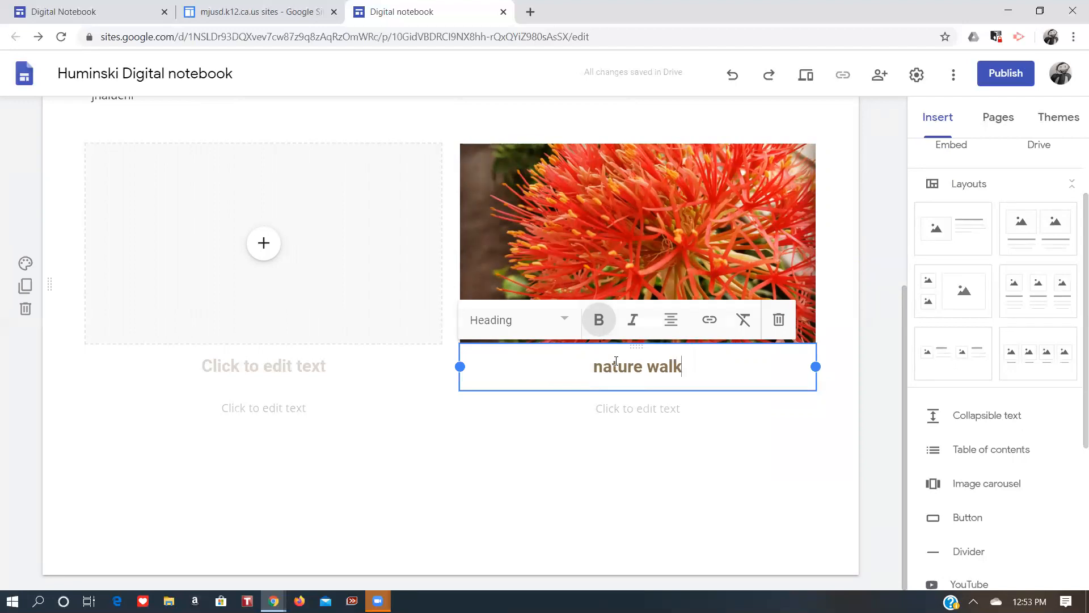
pyautogui.click(712, 450)
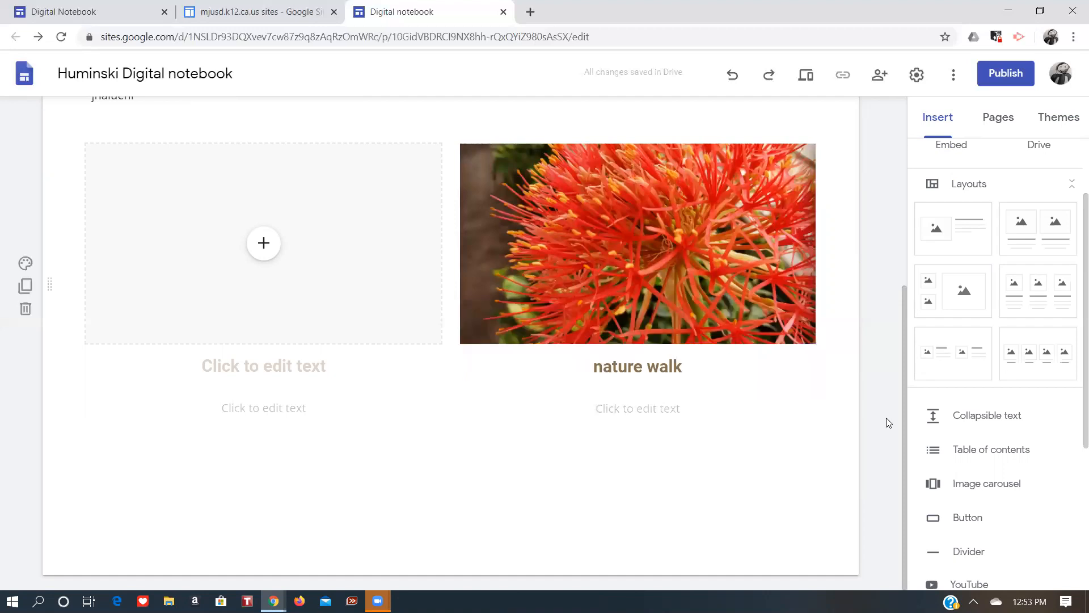
# Try to move the nature walk caption and title text by dragging them between sections.
pyautogui.moveTo(903, 394); pyautogui.dragTo(902, 319)
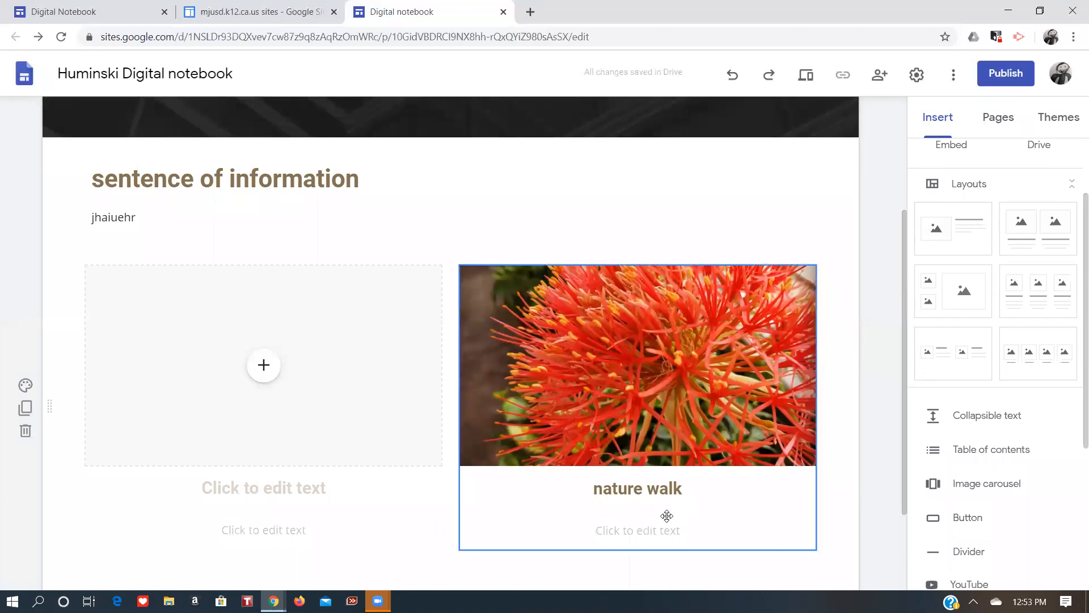
pyautogui.click(652, 500)
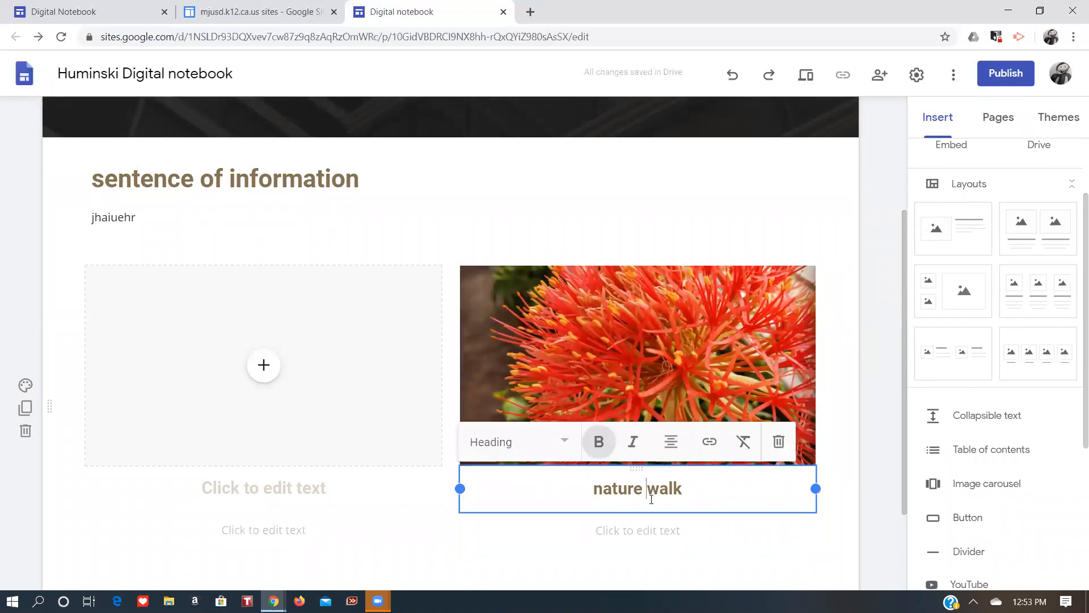
pyautogui.moveTo(652, 503); pyautogui.dragTo(723, 430)
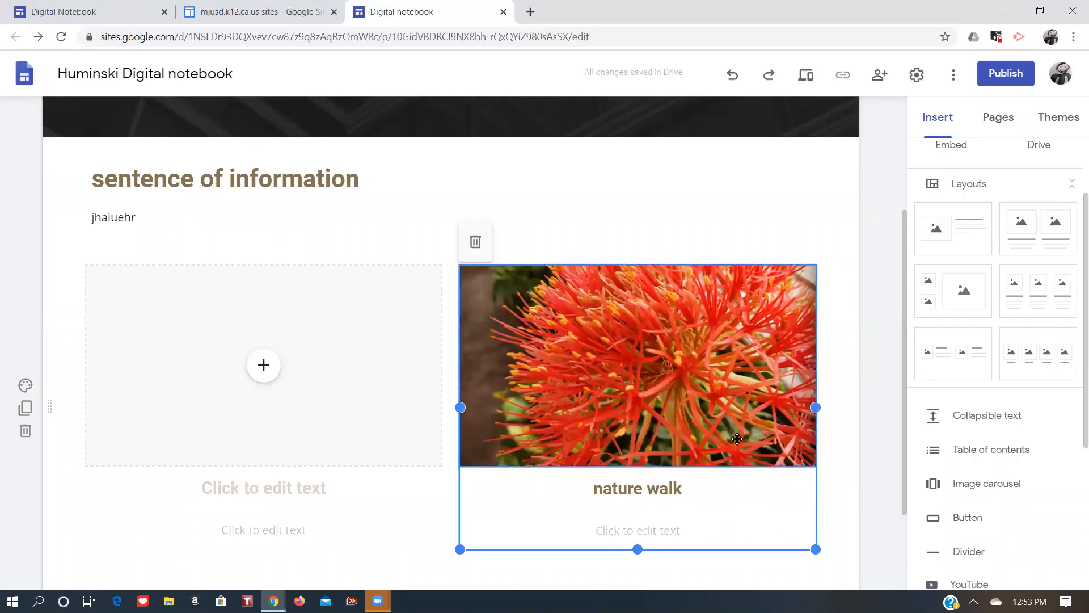
pyautogui.click(813, 482)
pyautogui.moveTo(814, 482); pyautogui.dragTo(524, 229)
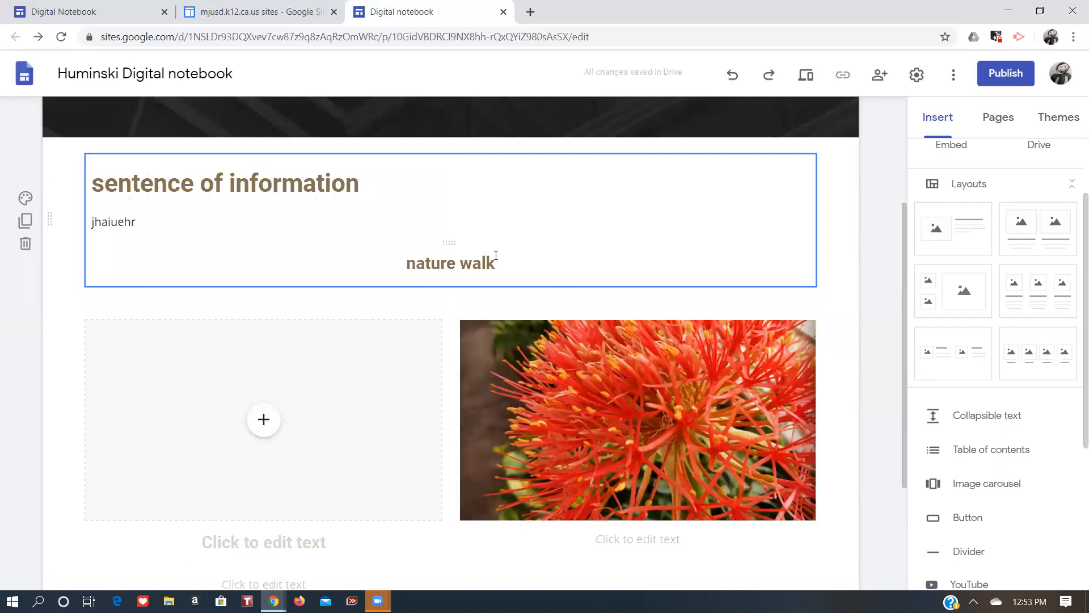
pyautogui.moveTo(505, 274); pyautogui.dragTo(465, 514)
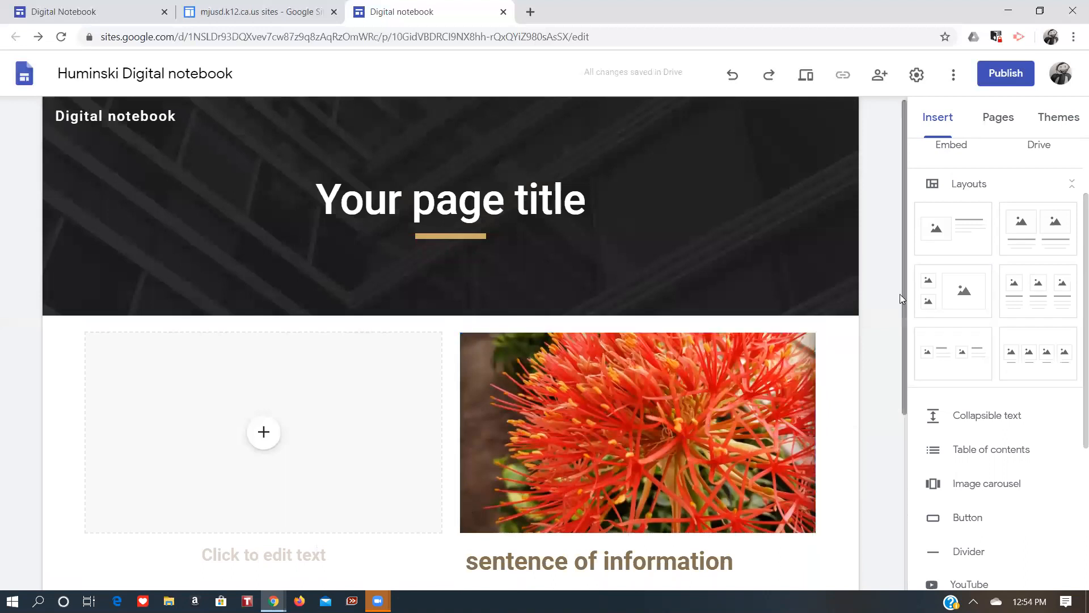
pyautogui.hotkey('ctrl', 'z')
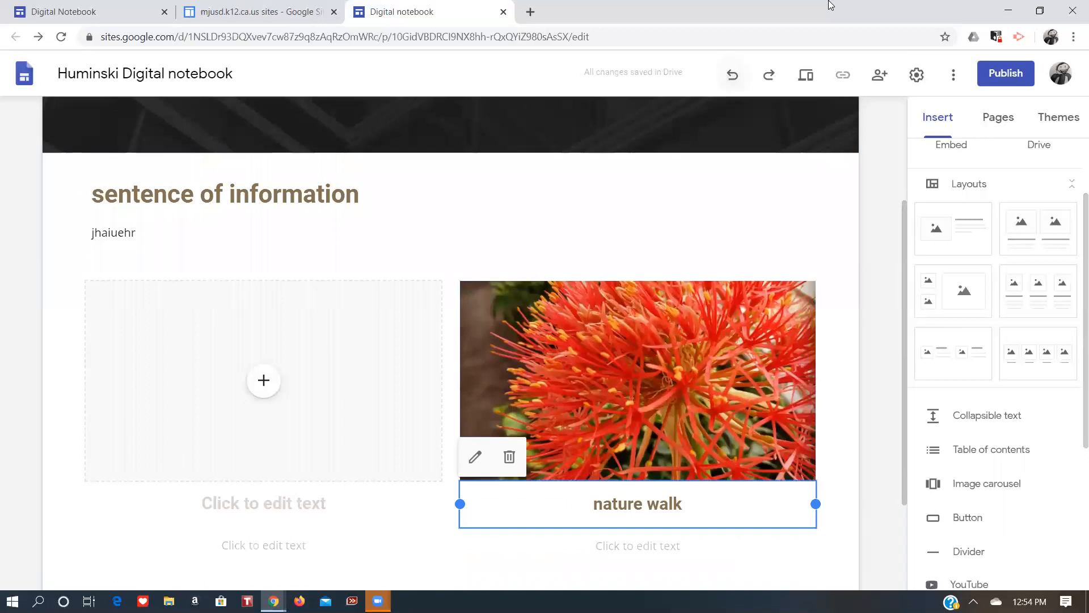
pyautogui.hotkey('ctrl', 'z')
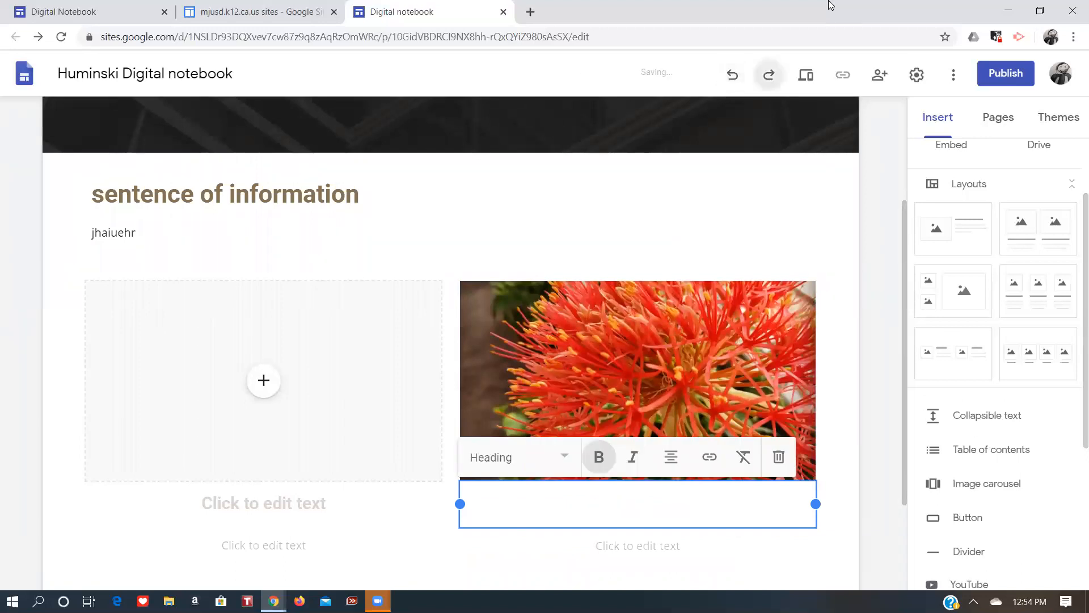
pyautogui.hotkey('ctrl', 'y')
# Move the flower image with its nature walk caption into the left column of a section below.
pyautogui.scroll(-1, 875, 262)
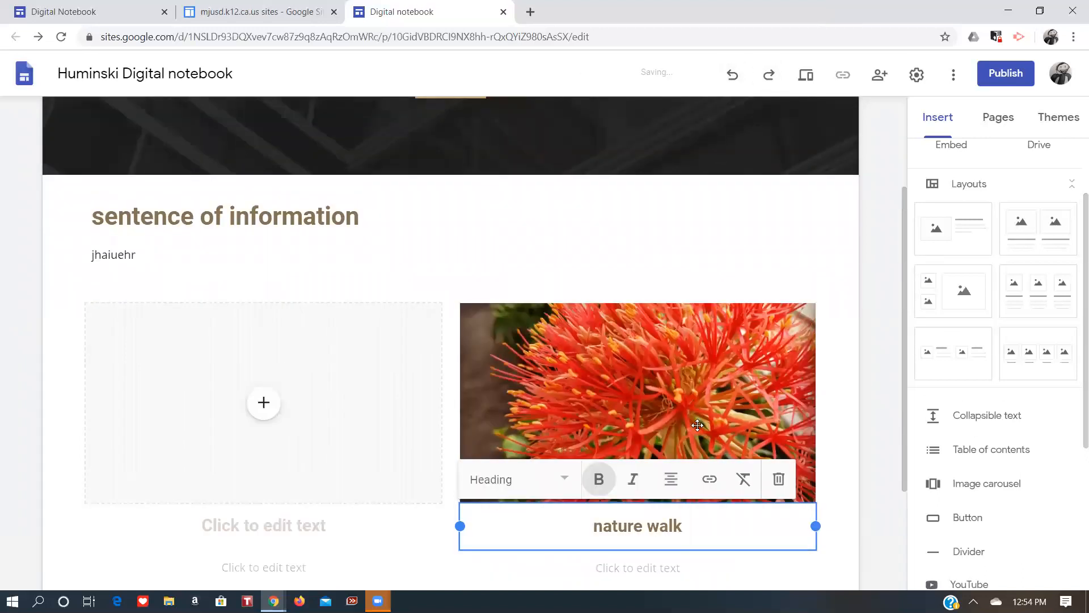
pyautogui.moveTo(663, 395); pyautogui.dragTo(139, 478)
pyautogui.scroll(-5, 459, 279)
pyautogui.moveTo(568, 261); pyautogui.dragTo(224, 278)
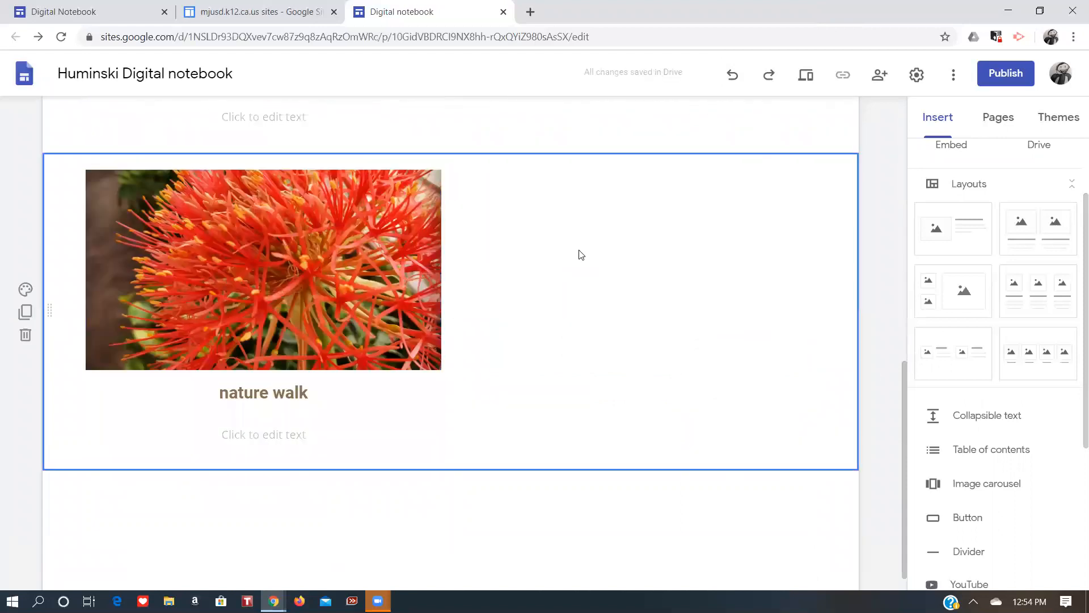
# Retitle the page header from Your page title to Homepage.
pyautogui.moveTo(904, 406); pyautogui.dragTo(894, 218)
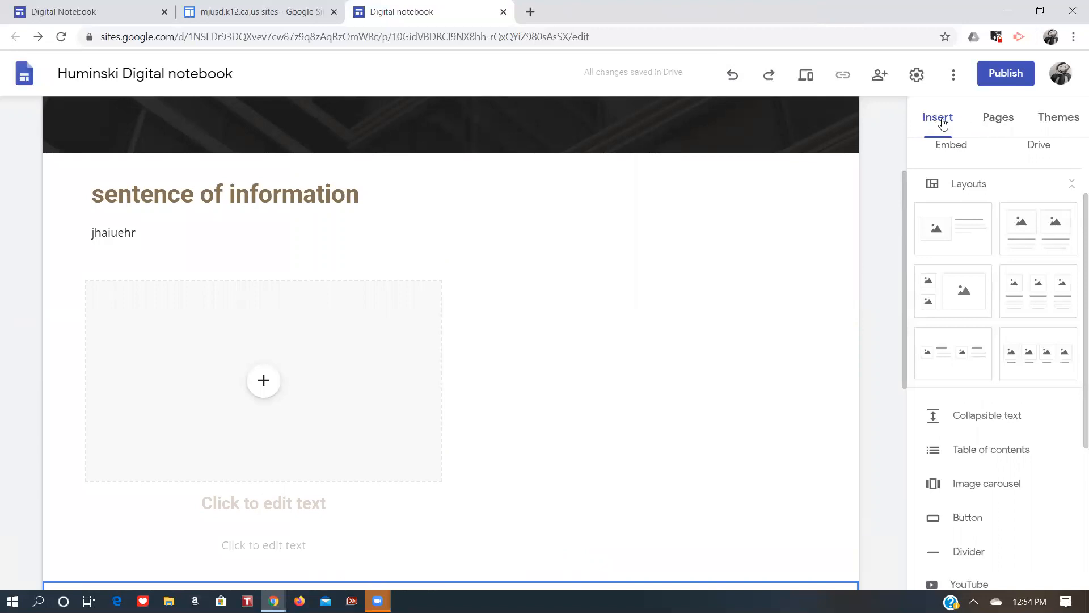
pyautogui.scroll(2, 1070, 146)
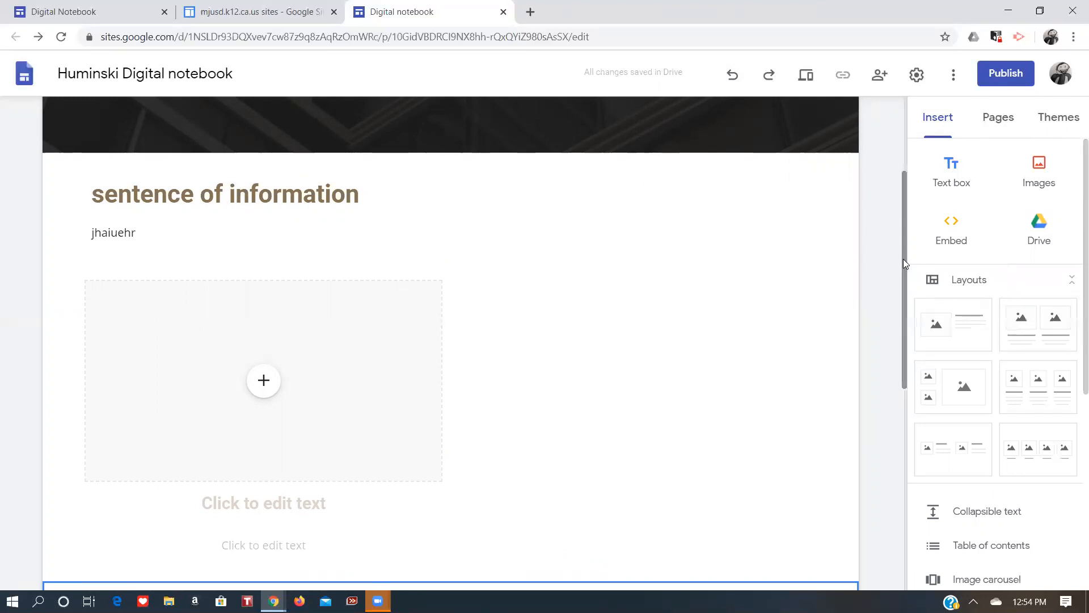
pyautogui.scroll(3, 904, 210)
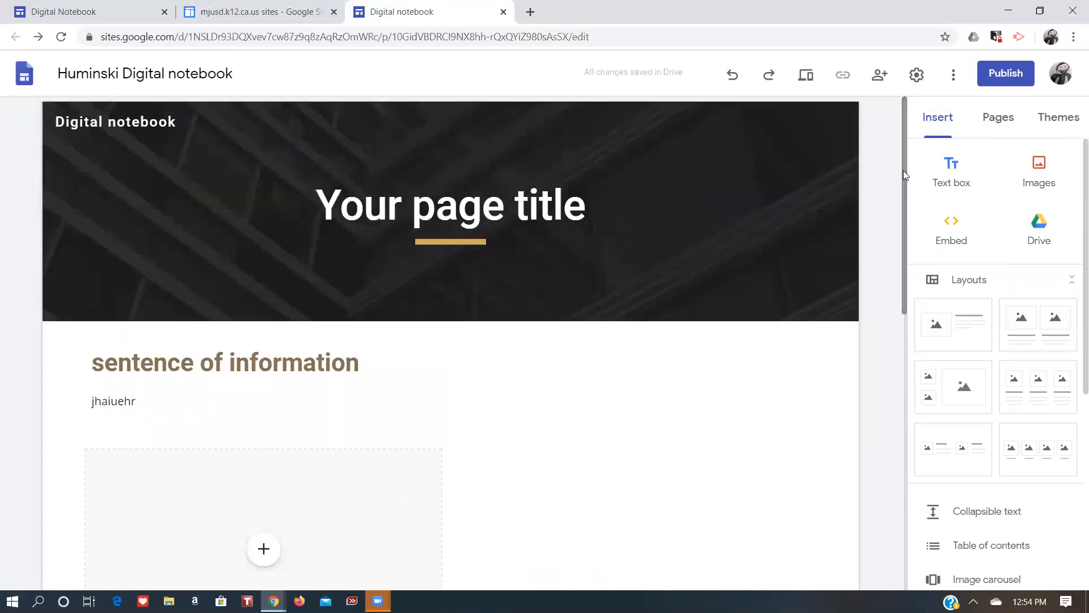
pyautogui.click(1008, 124)
pyautogui.click(400, 214)
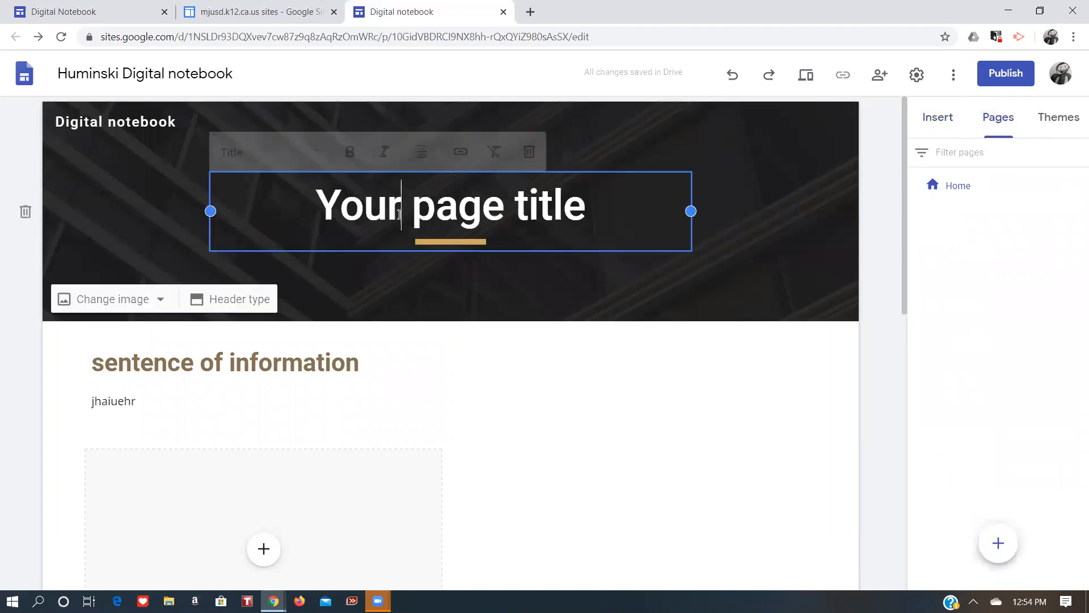
pyautogui.write('H')
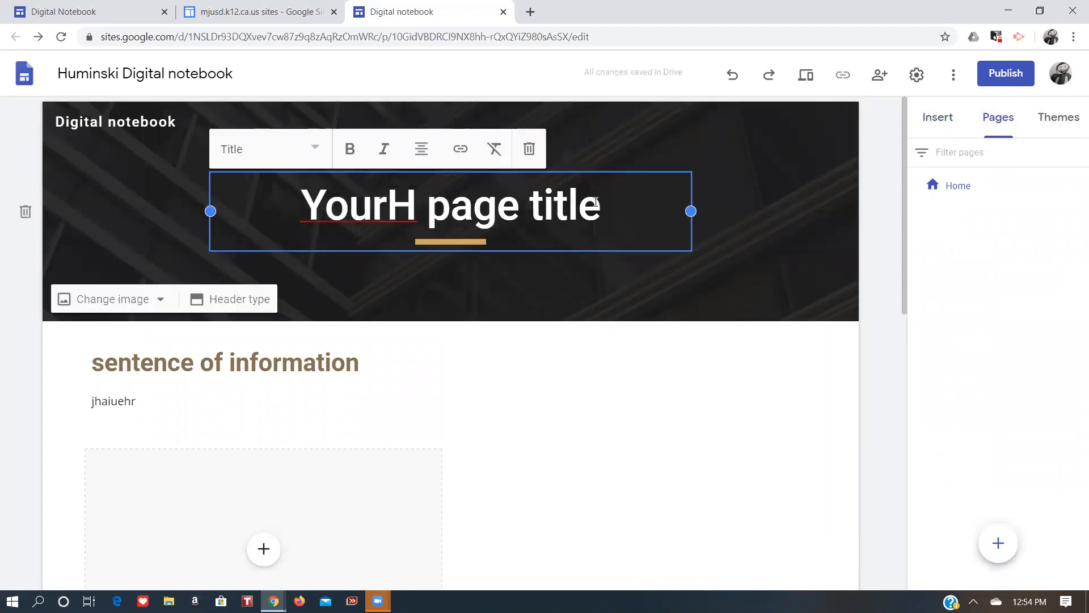
pyautogui.moveTo(601, 205); pyautogui.dragTo(277, 202)
pyautogui.write('Homepage')
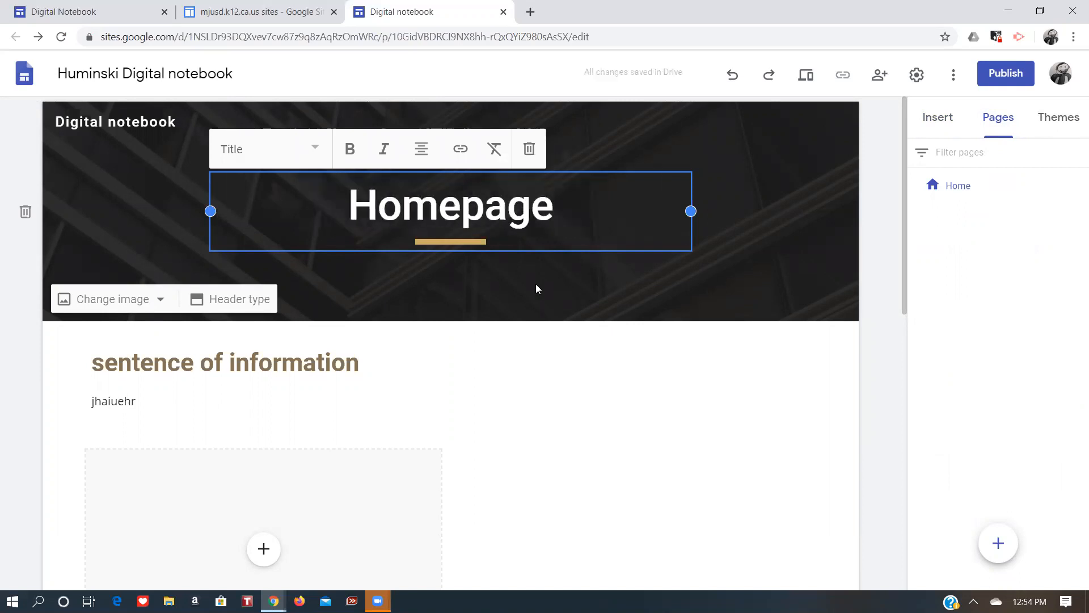
pyautogui.click(597, 339)
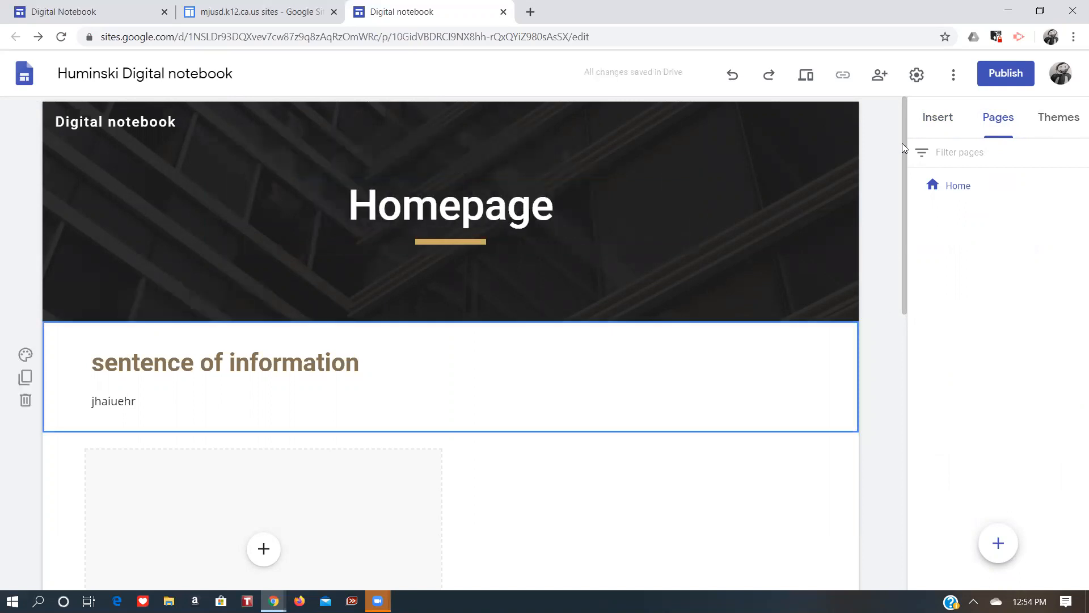
# Add a new page named Nature Walks and switch between it and Home in the site navigation.
pyautogui.moveTo(998, 543)
pyautogui.click(999, 545)
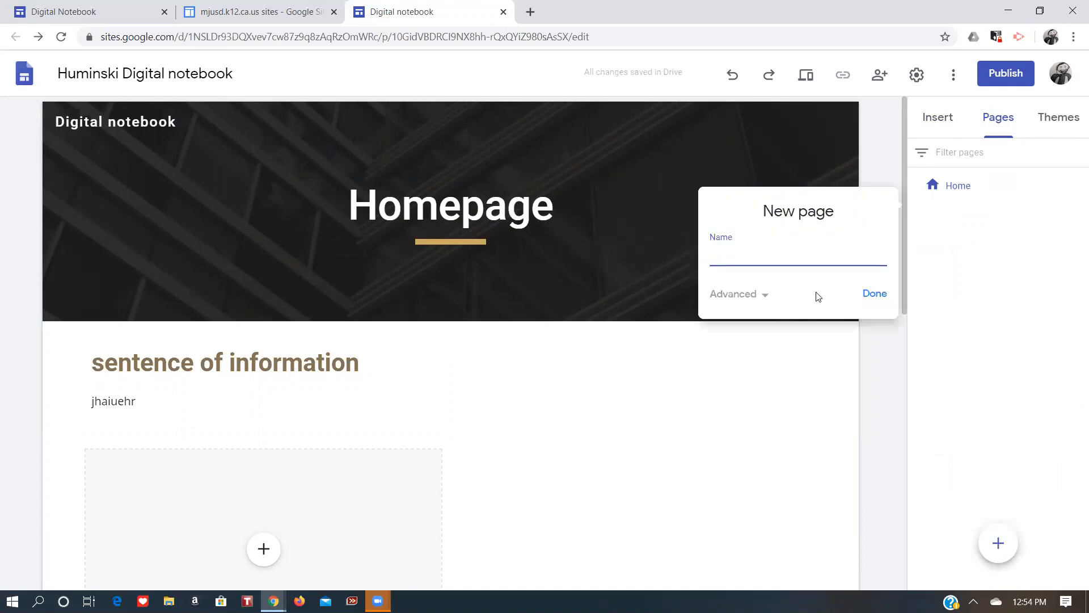
pyautogui.write('Nature Walks')
pyautogui.click(873, 294)
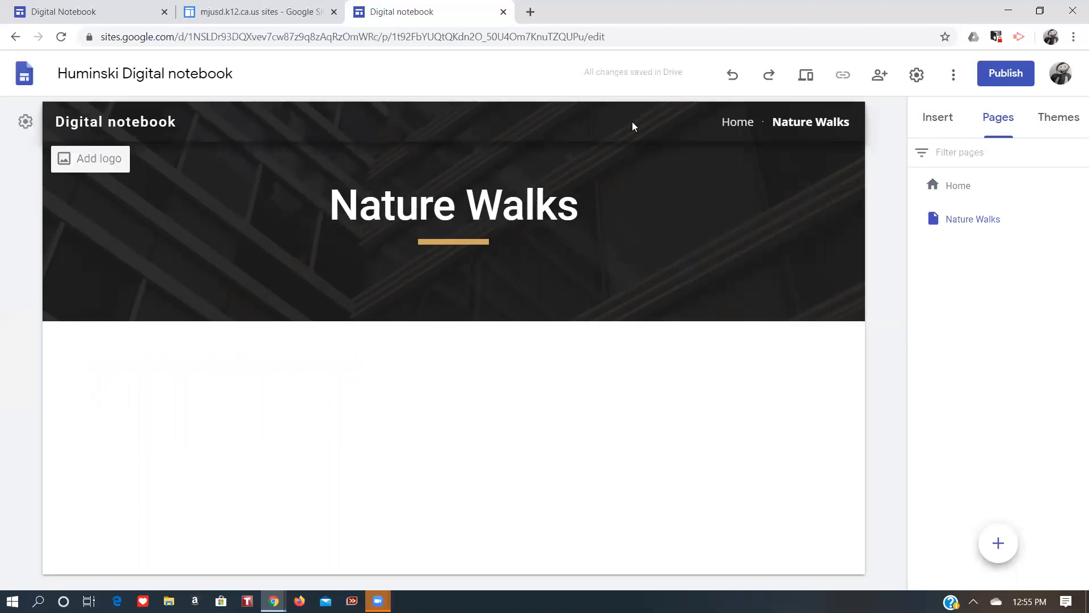
pyautogui.click(725, 122)
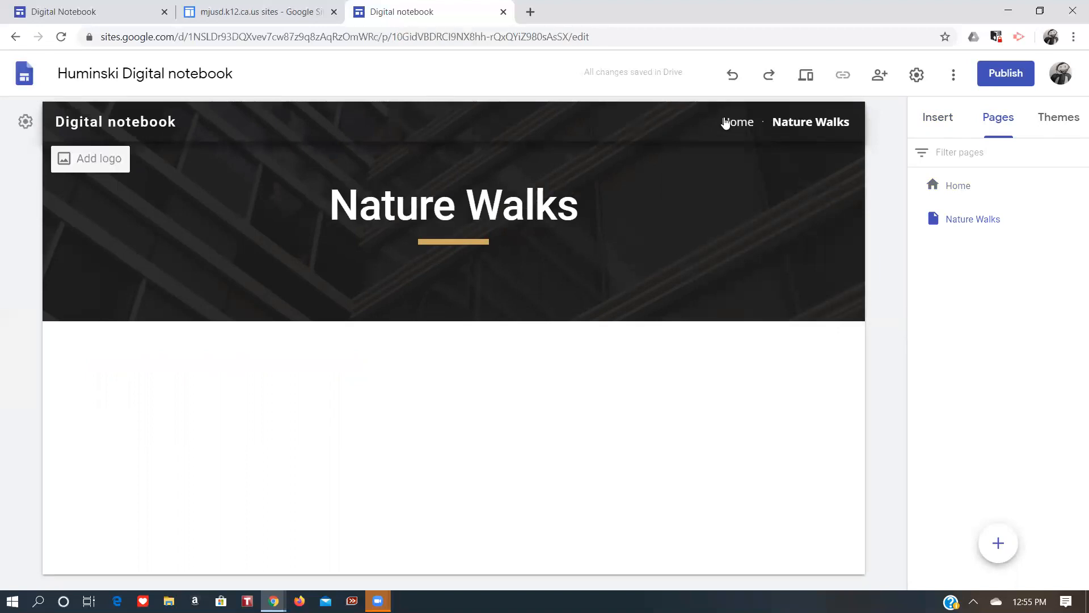
pyautogui.click(790, 123)
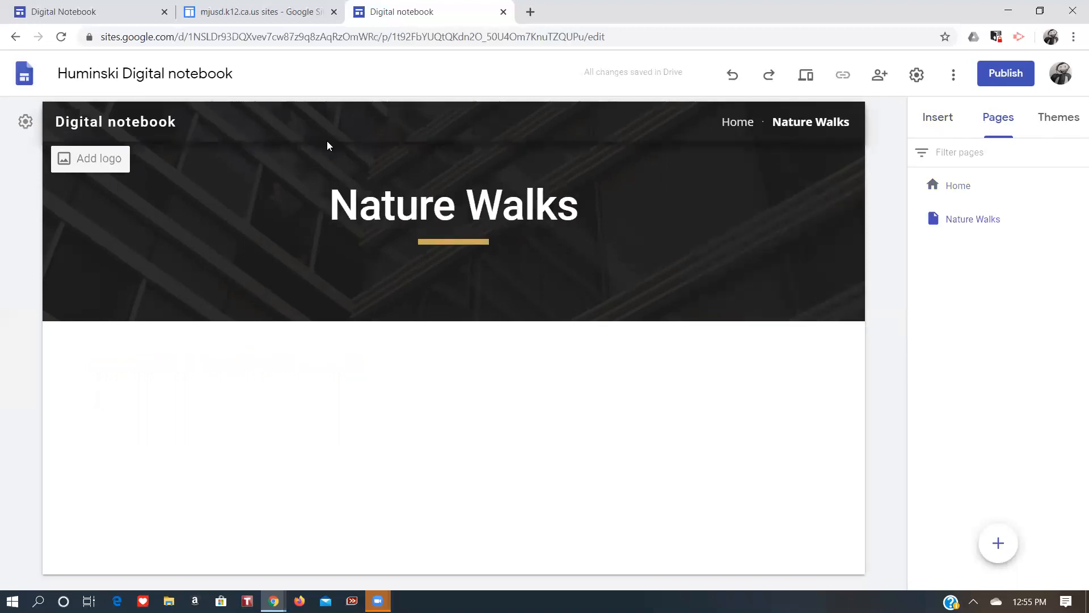
# Set the site navigation mode to Side and open the side navigation menu to preview it.
pyautogui.click(24, 122)
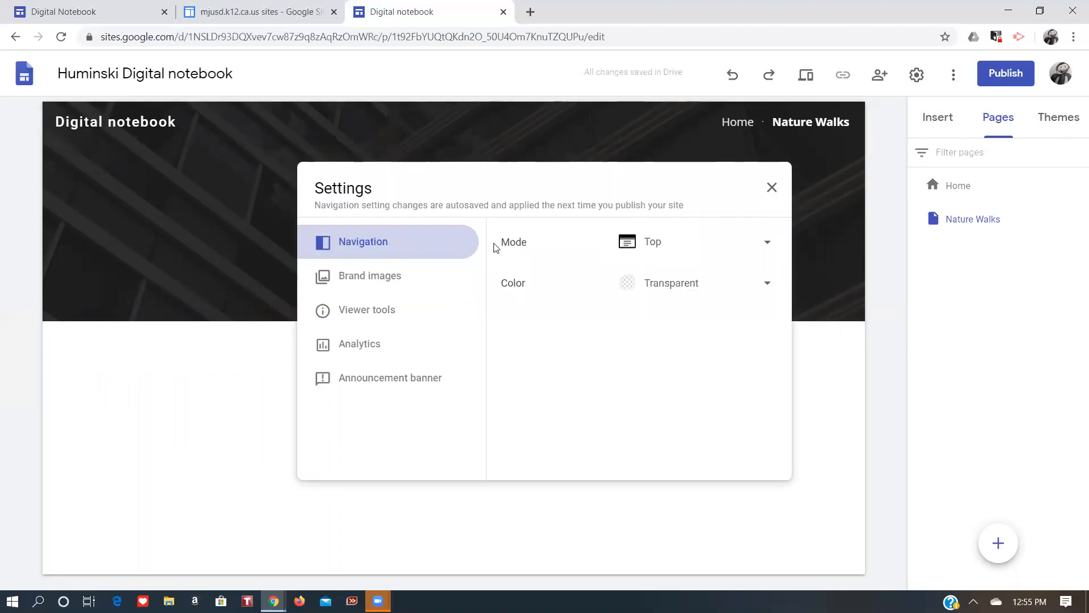
pyautogui.click(712, 248)
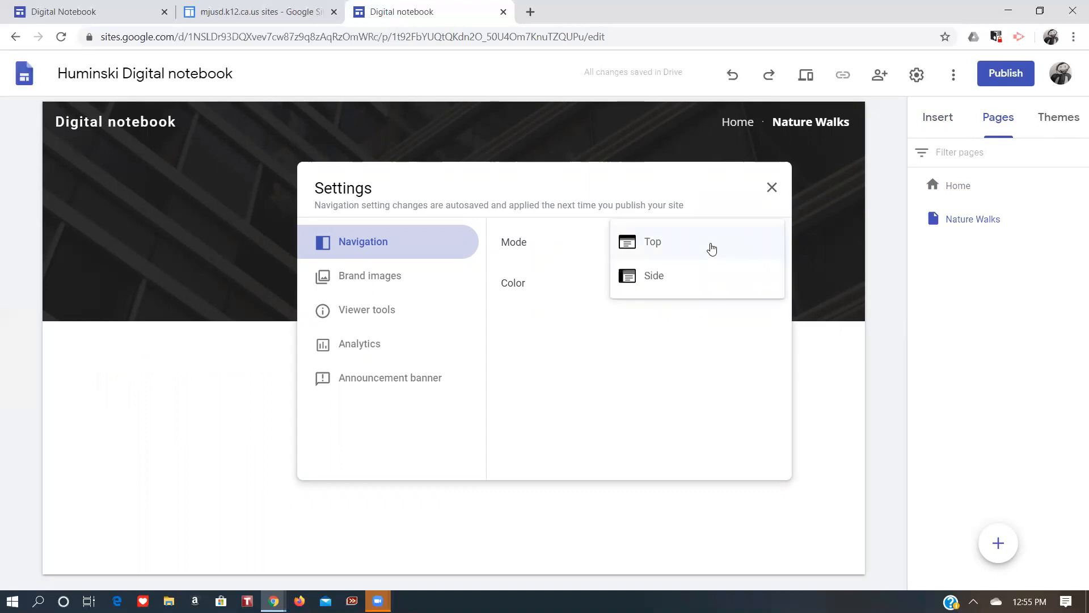
pyautogui.click(651, 278)
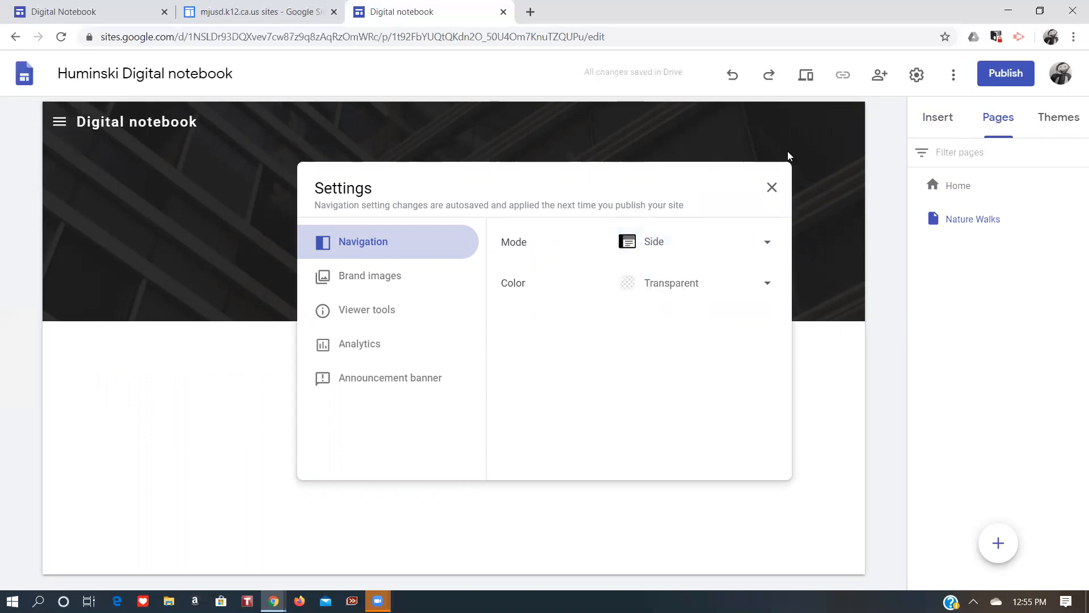
pyautogui.click(772, 188)
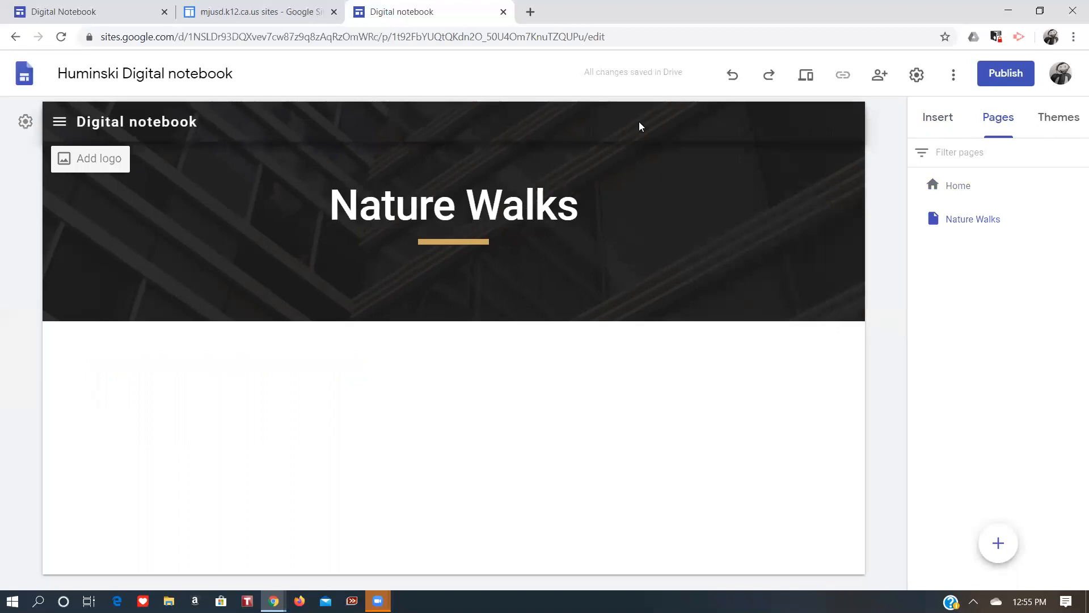
pyautogui.click(59, 123)
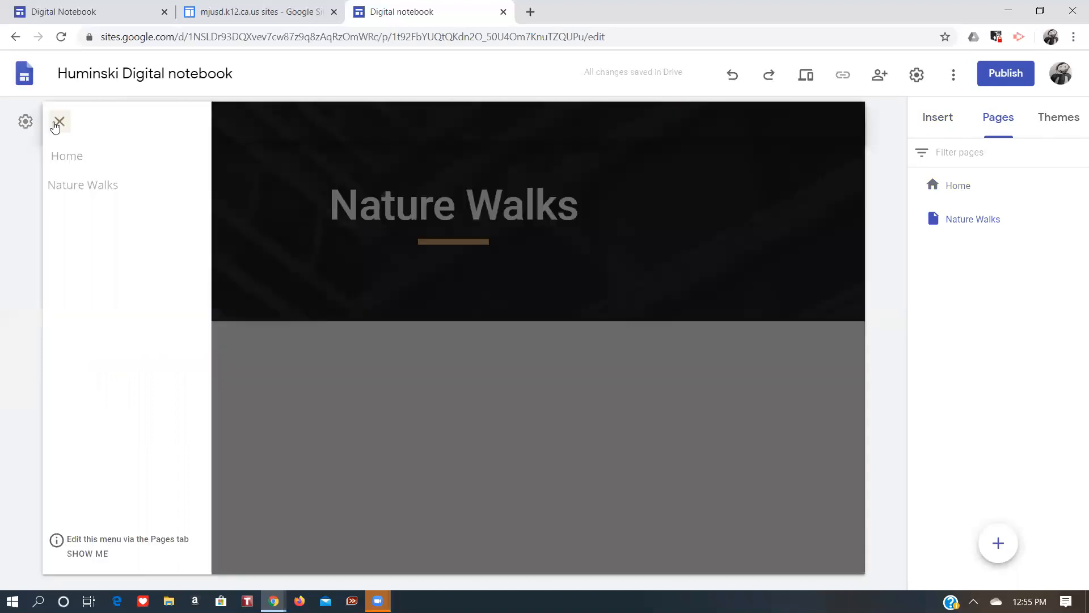
pyautogui.click(82, 197)
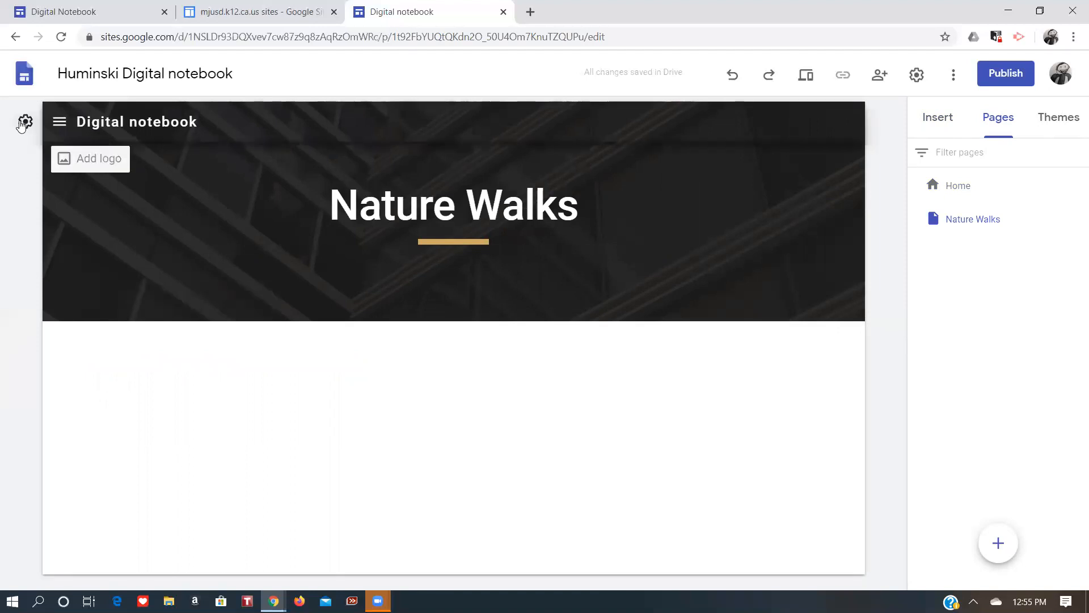
# Set the site navigation mode back to Top.
pyautogui.click(20, 126)
pyautogui.click(691, 248)
pyautogui.click(669, 209)
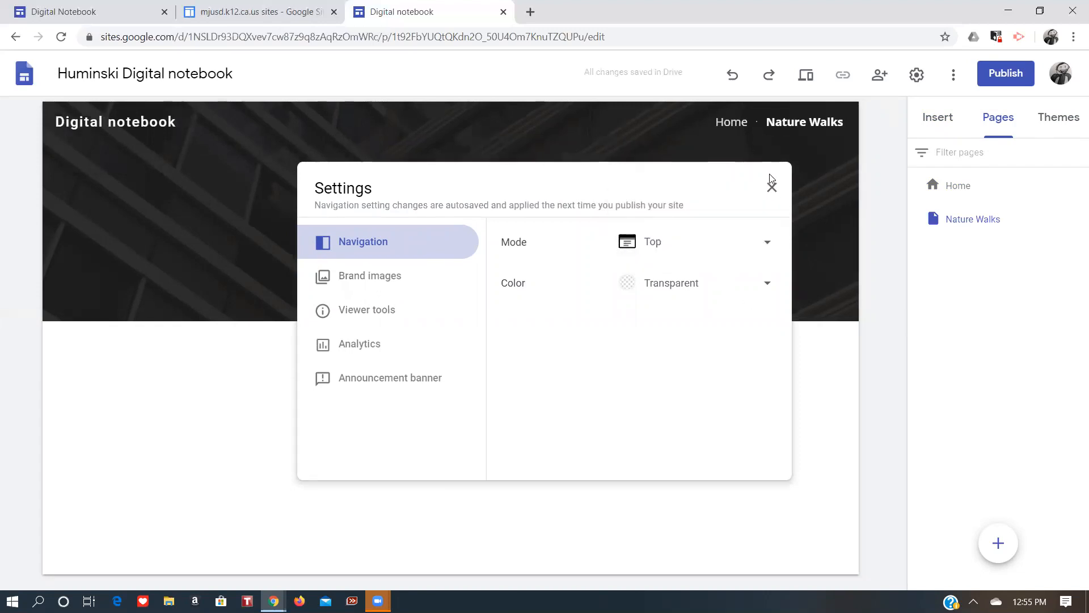
pyautogui.click(773, 189)
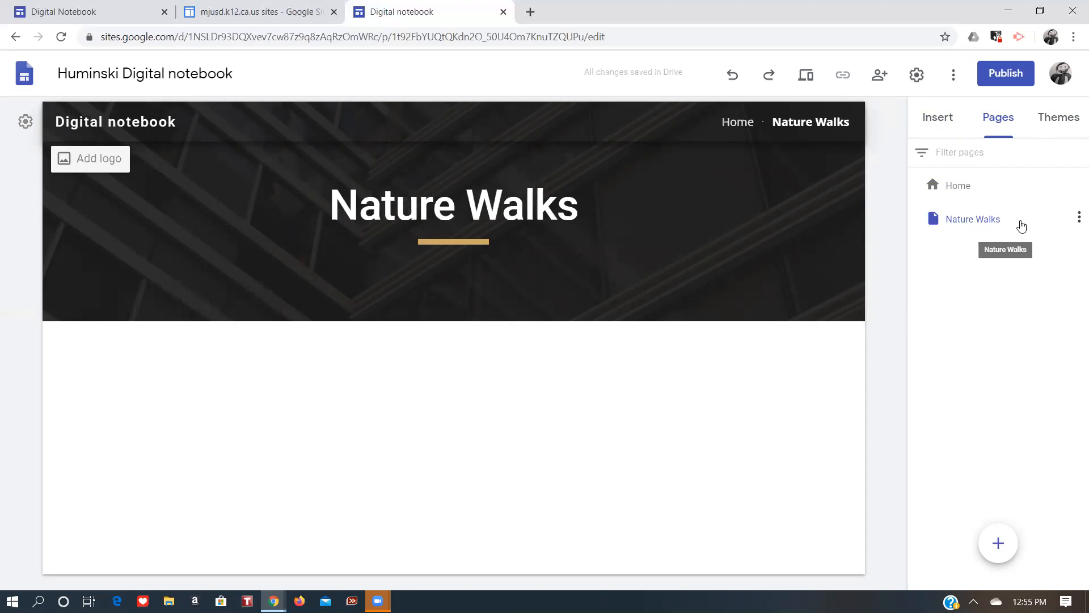
# Add a subpage named Spring under the Nature Walks page.
pyautogui.click(1077, 219)
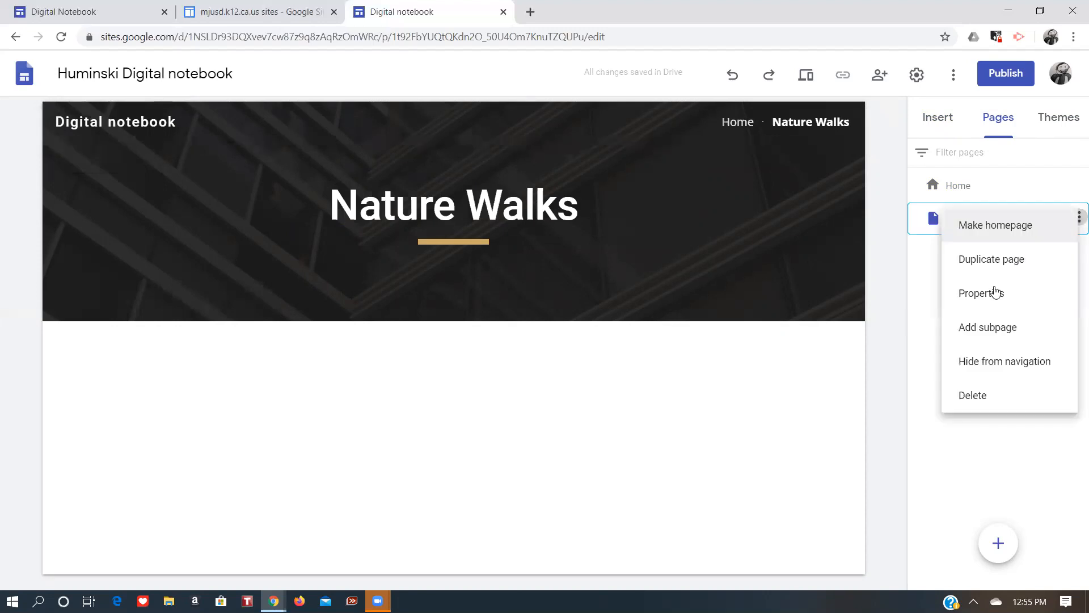
pyautogui.click(996, 334)
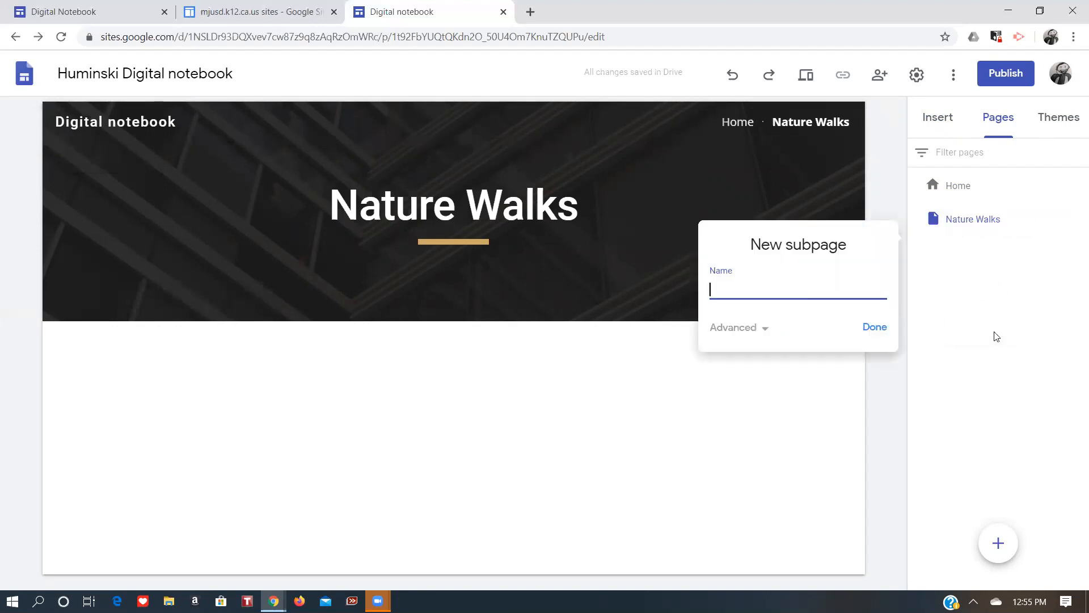
pyautogui.write('Spring')
pyautogui.click(869, 329)
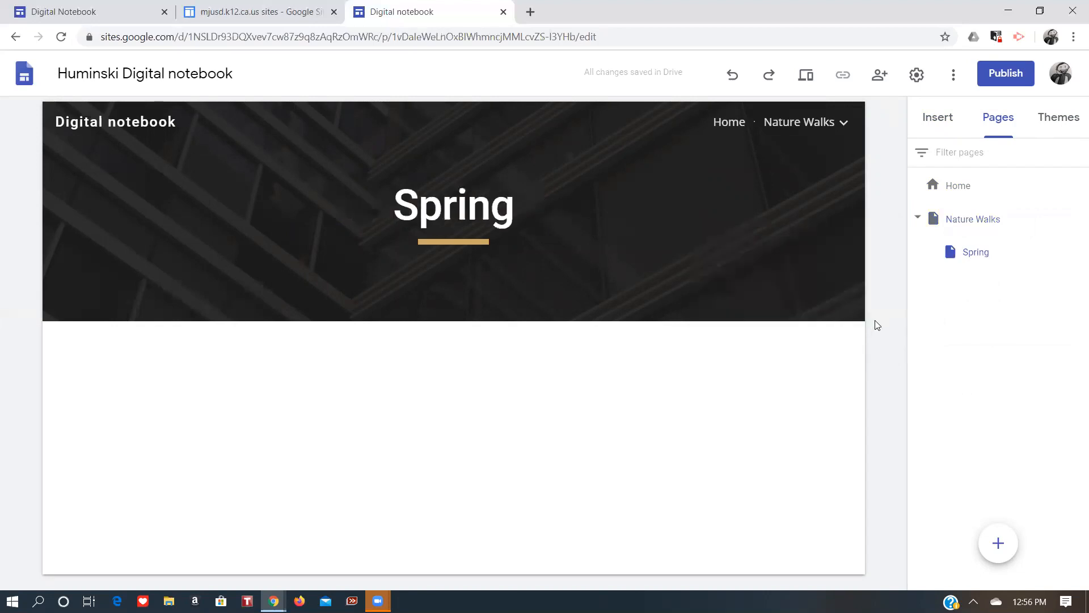
# Add a second subpage named Fall under Nature Walks.
pyautogui.moveTo(842, 122)
pyautogui.click(1078, 217)
pyautogui.click(1001, 332)
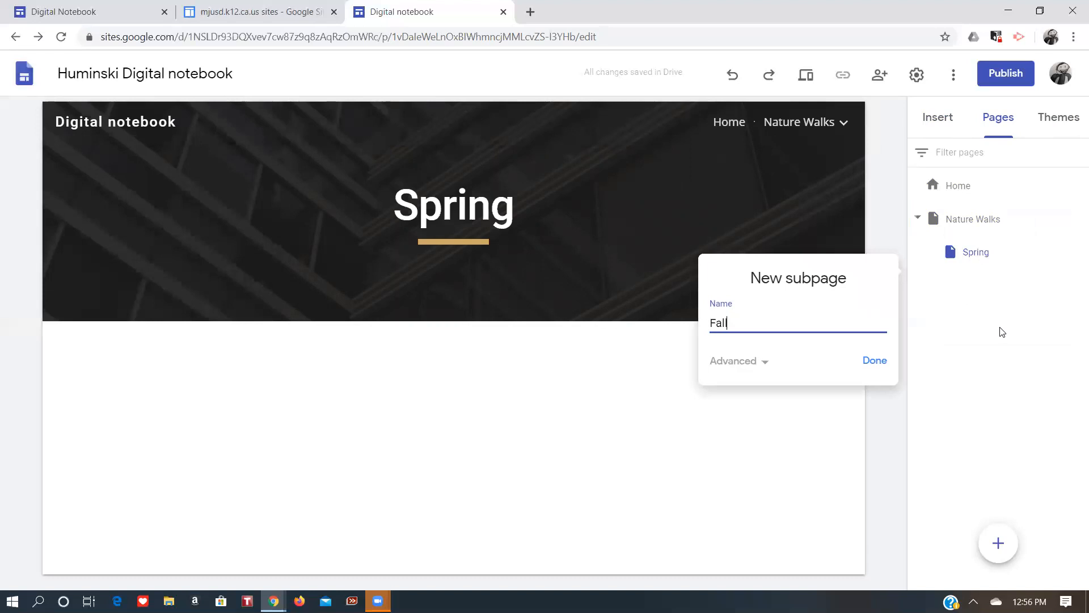
pyautogui.click(879, 360)
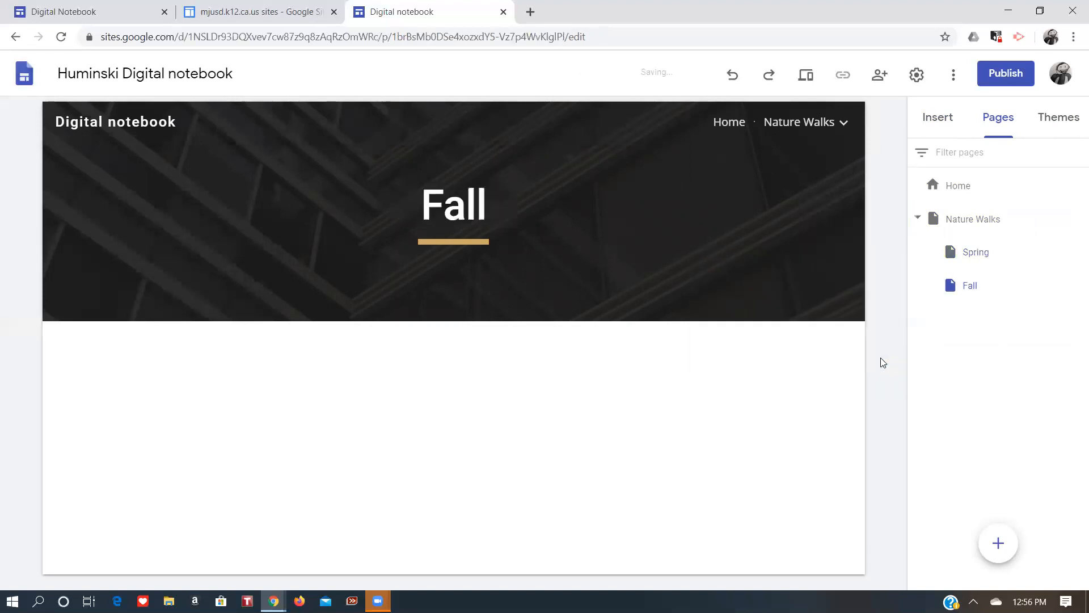
# Open the Spring subpage and bring up its header image change options.
pyautogui.click(986, 252)
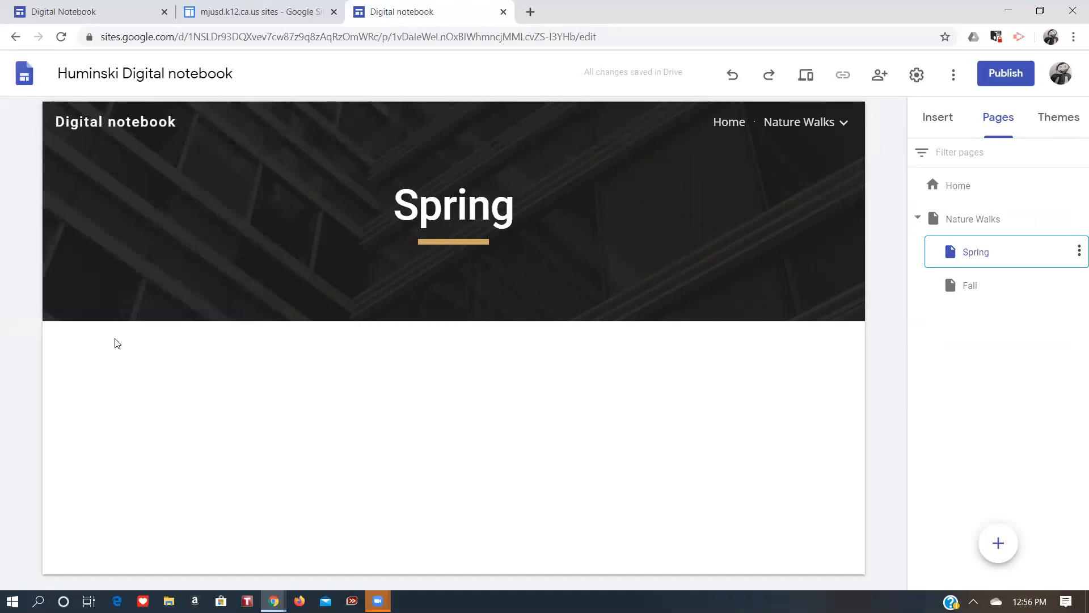
pyautogui.click(112, 301)
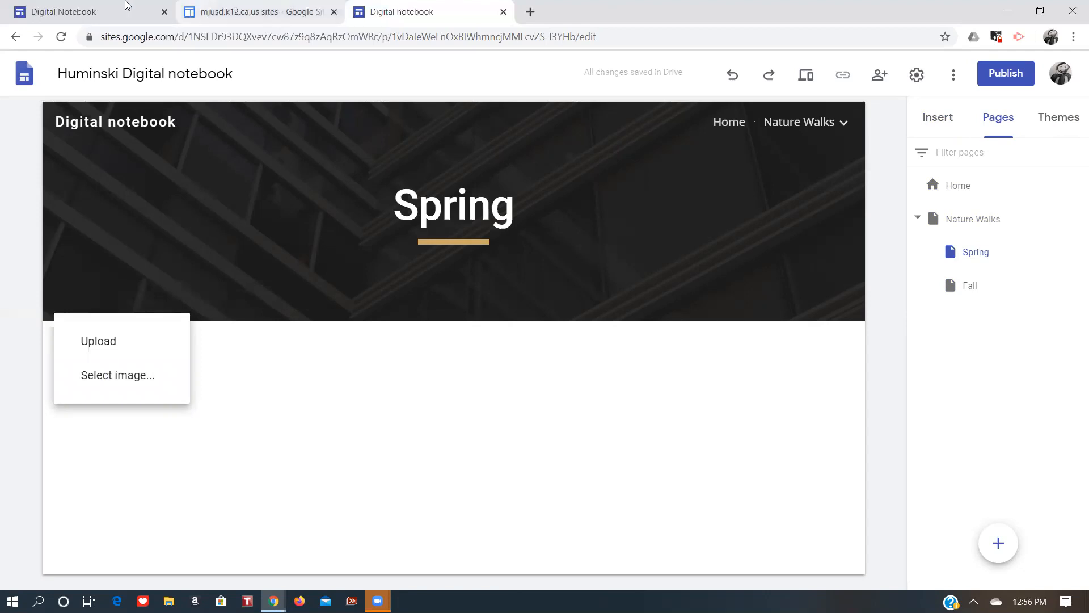
# Switch to the example Mr. Huminski notebook in the editor and open its A summary page.
pyautogui.click(66, 7)
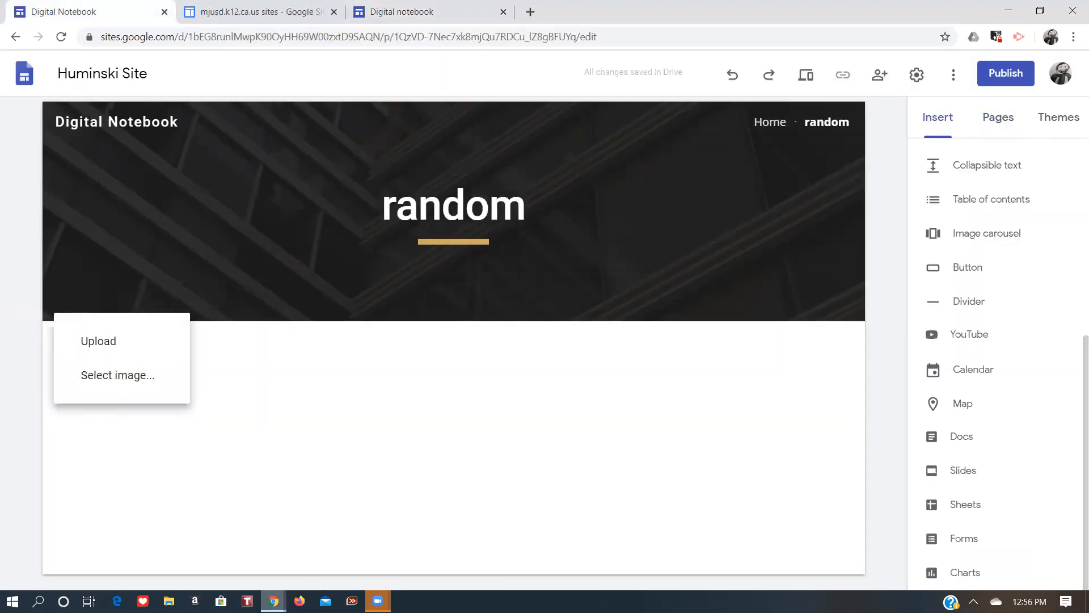
pyautogui.moveTo(273, 600)
pyautogui.click(225, 550)
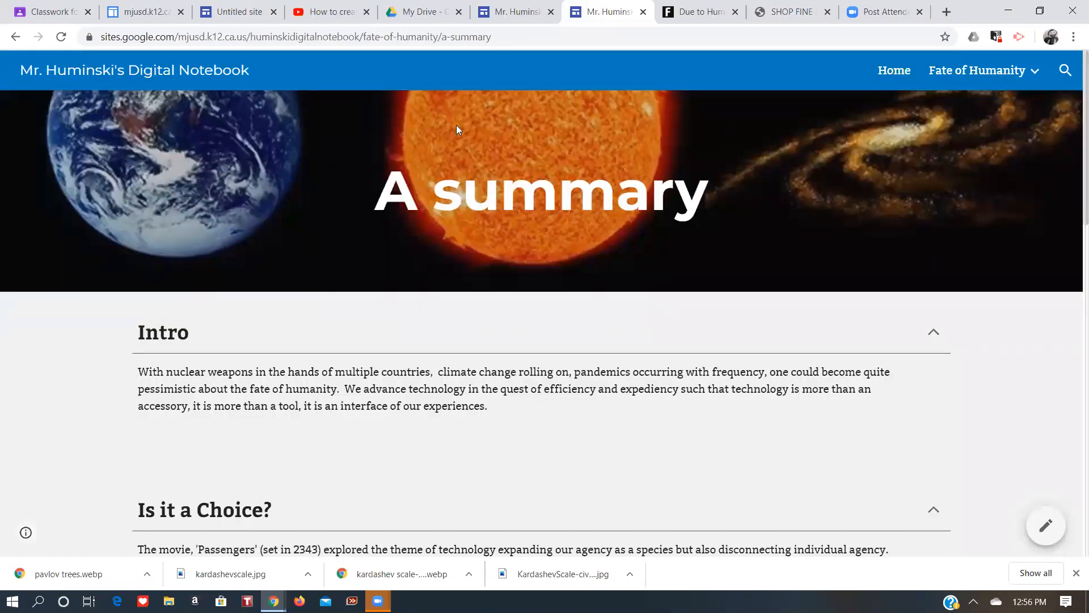
pyautogui.click(509, 8)
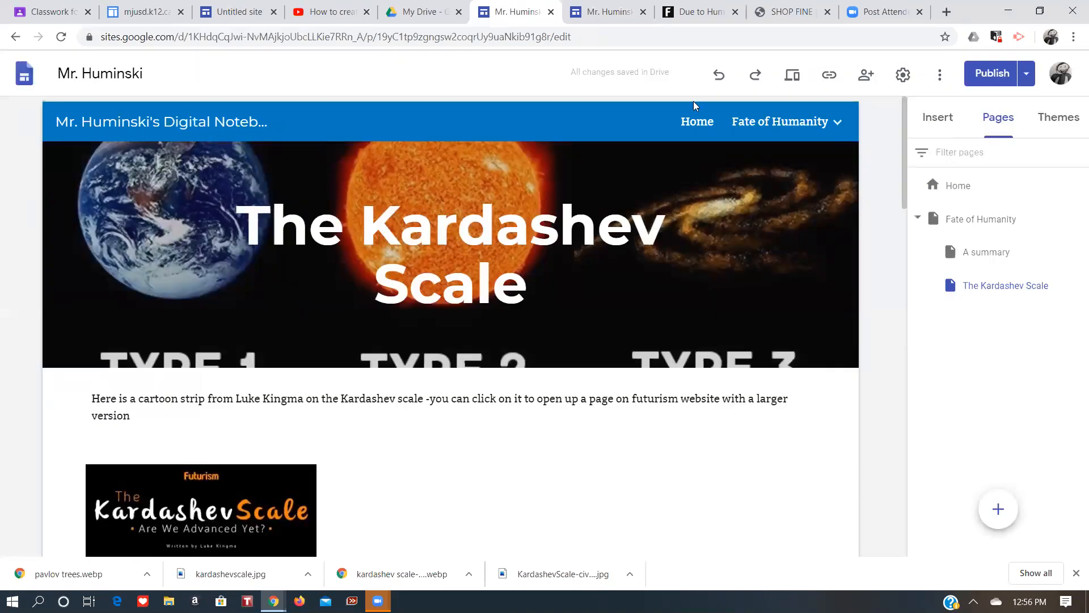
pyautogui.click(697, 122)
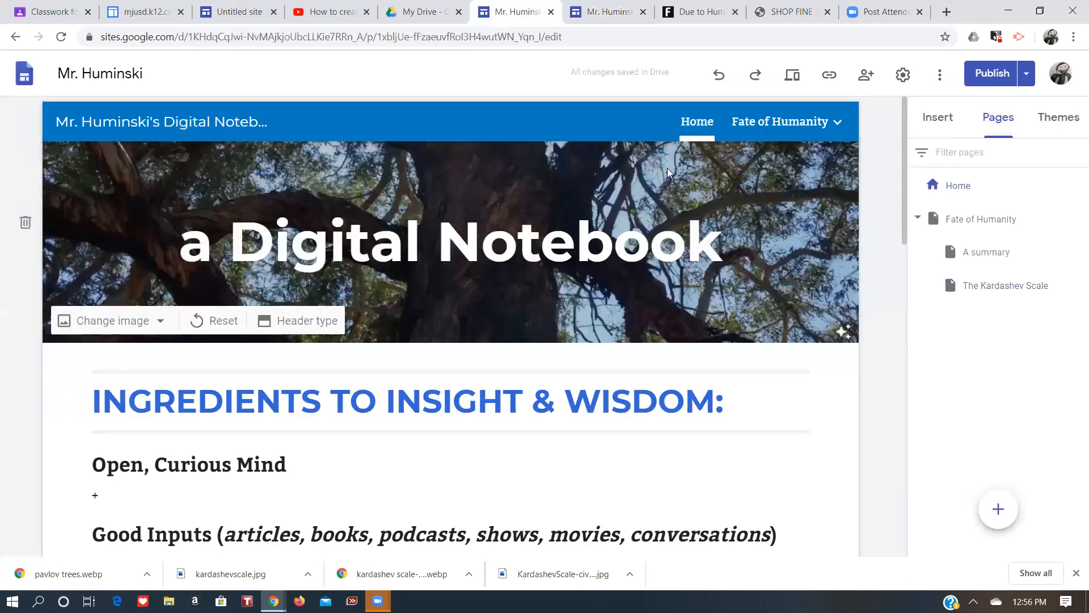
pyautogui.moveTo(903, 211); pyautogui.dragTo(909, 141)
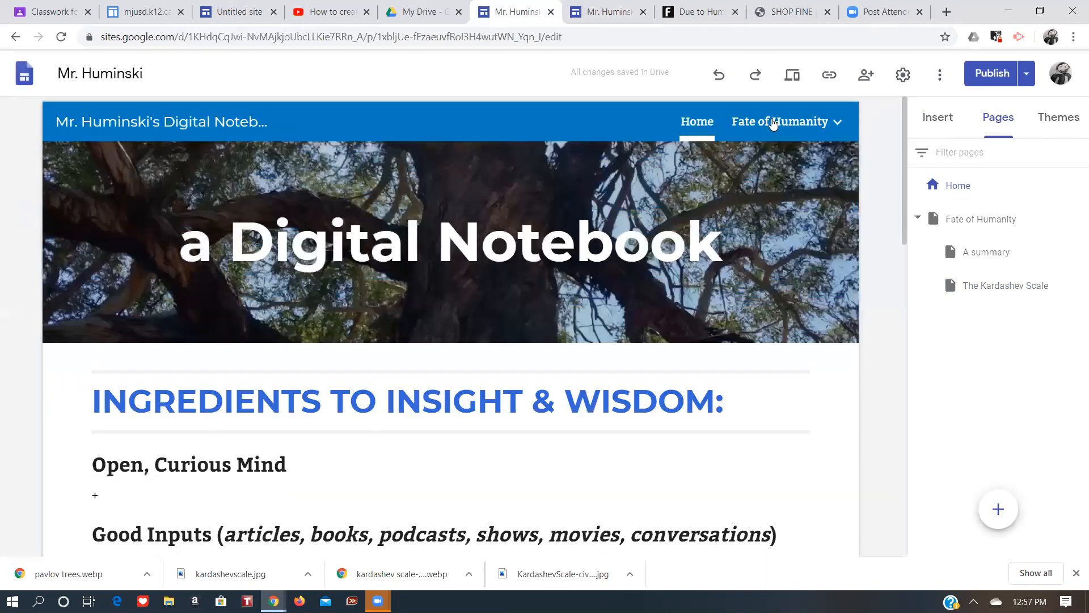
pyautogui.moveTo(775, 122)
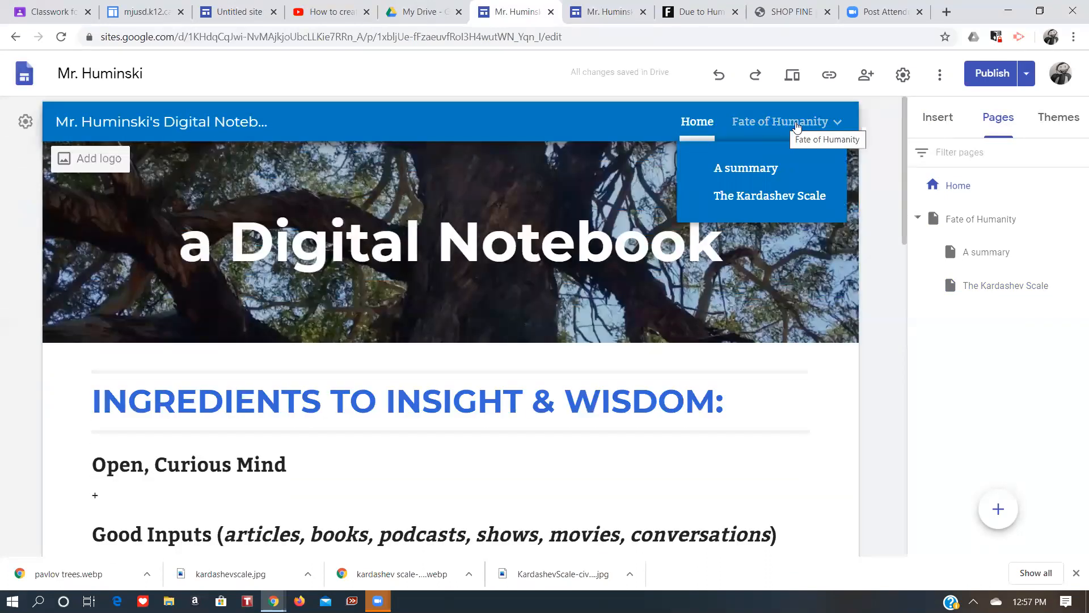
pyautogui.click(762, 169)
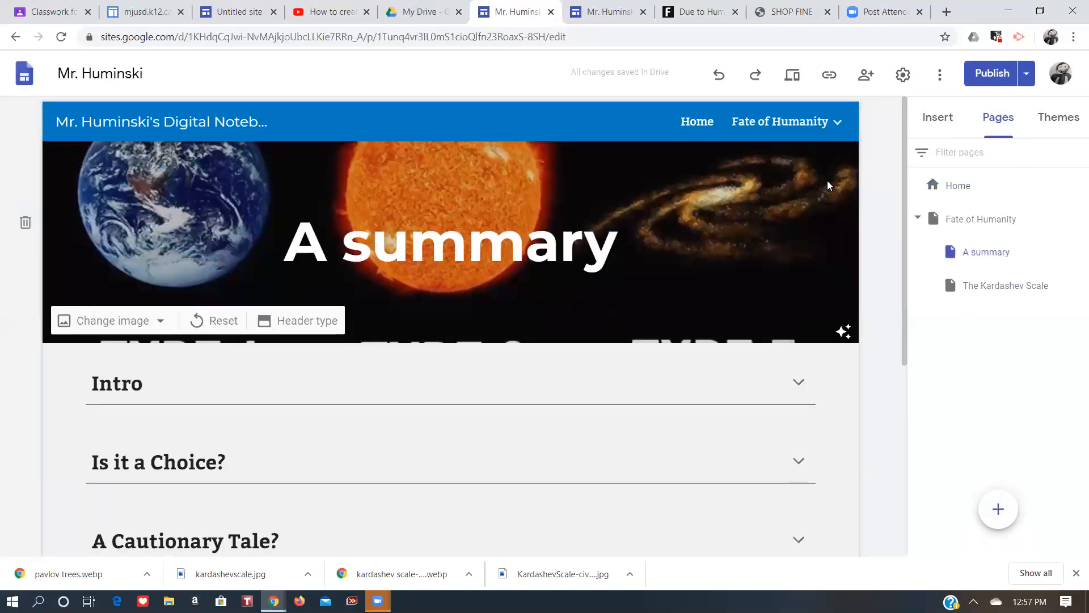
pyautogui.moveTo(903, 193); pyautogui.dragTo(906, 229)
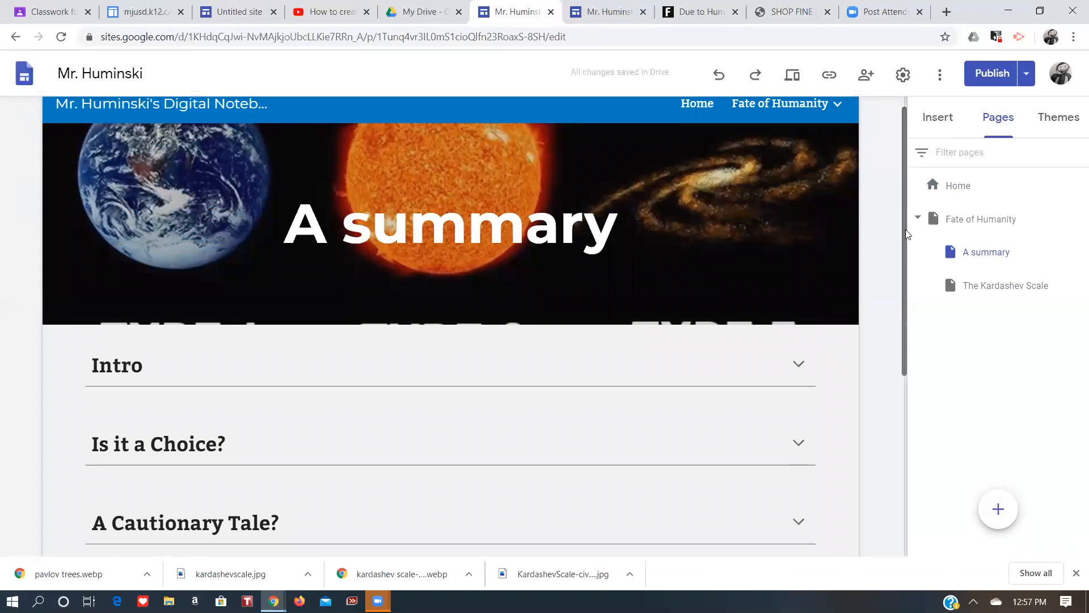
# Select the Intro collapsible text section on the example page and expand it.
pyautogui.click(939, 119)
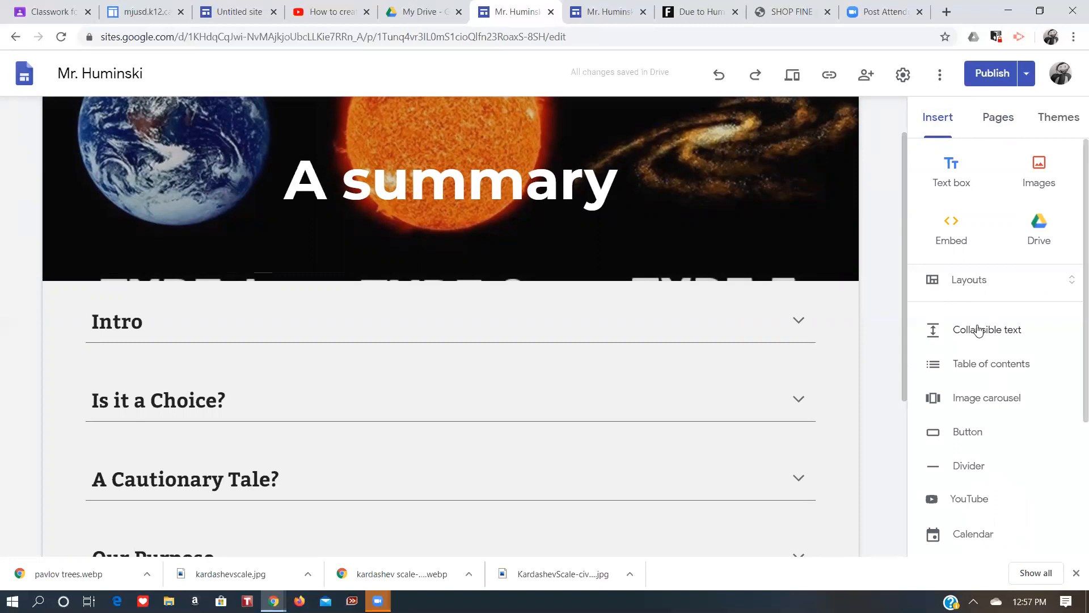
pyautogui.click(497, 329)
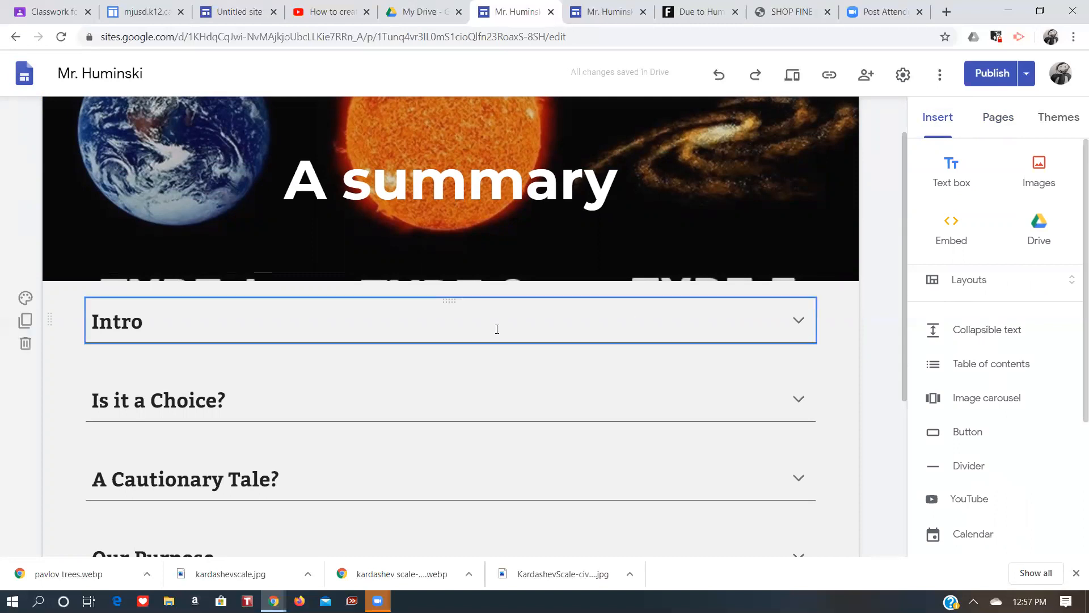
pyautogui.click(797, 322)
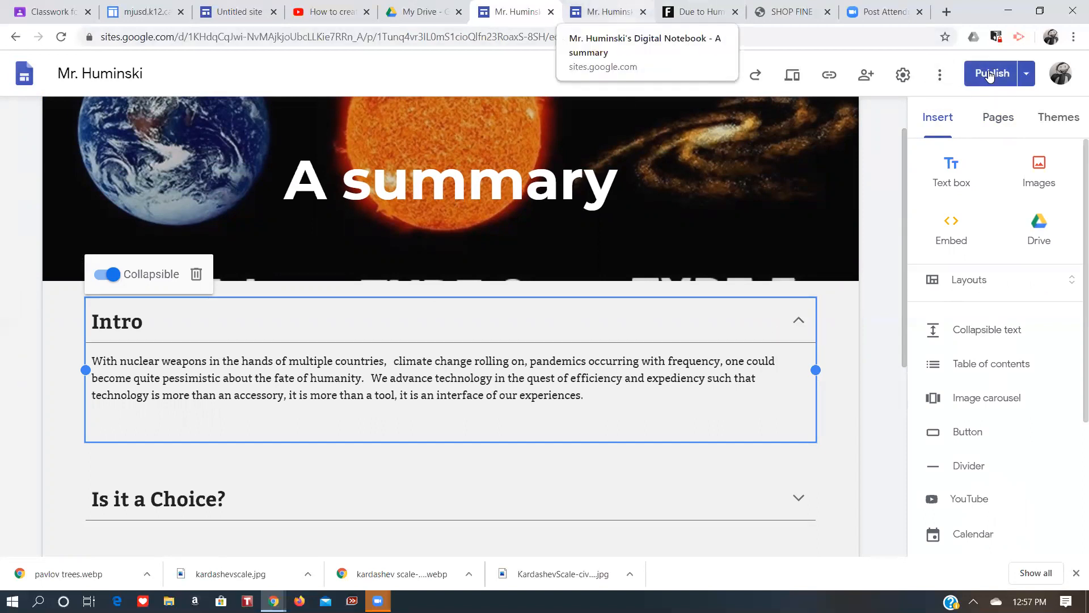
# View the published A summary page, expanding each collapsible section, and return to the editor.
pyautogui.hotkey('ctrl', 'Tab')
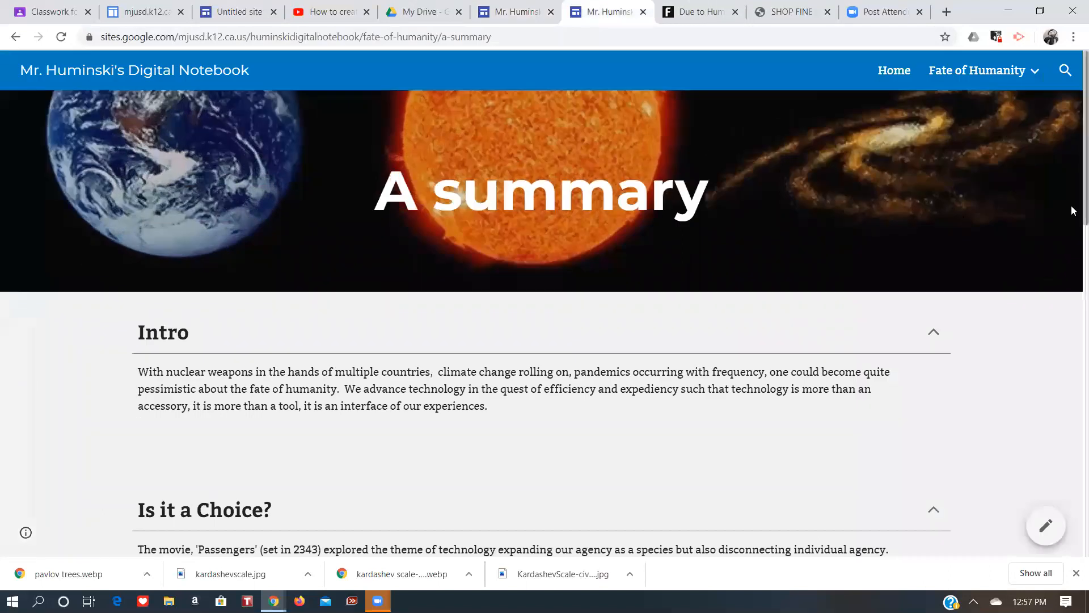
pyautogui.moveTo(1040, 85)
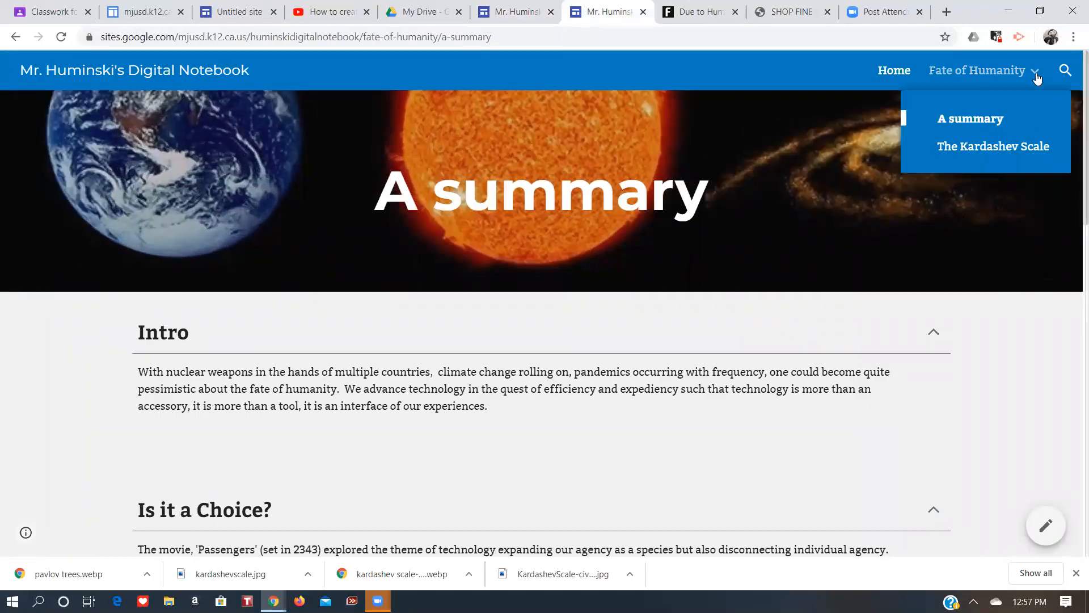
pyautogui.click(986, 107)
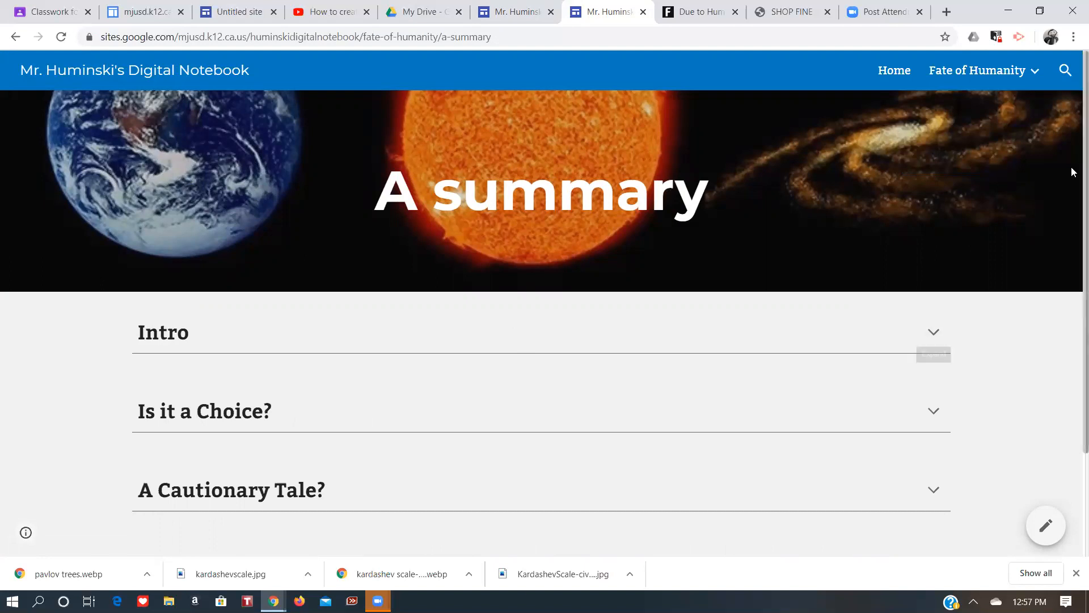
pyautogui.scroll(-2, 1073, 385)
pyautogui.scroll(1, 1073, 171)
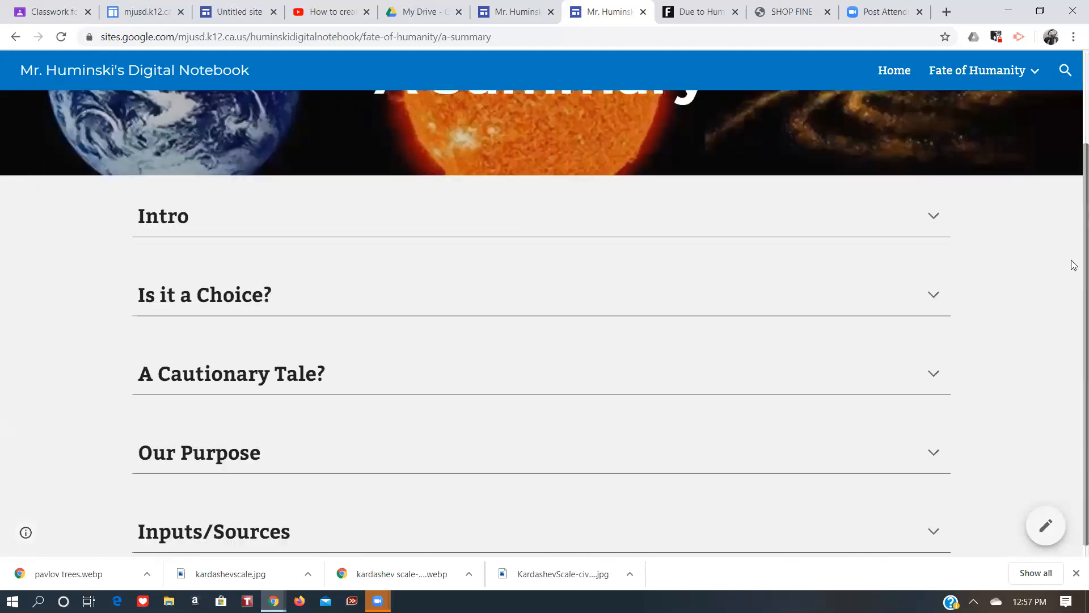
pyautogui.click(934, 216)
pyautogui.click(933, 393)
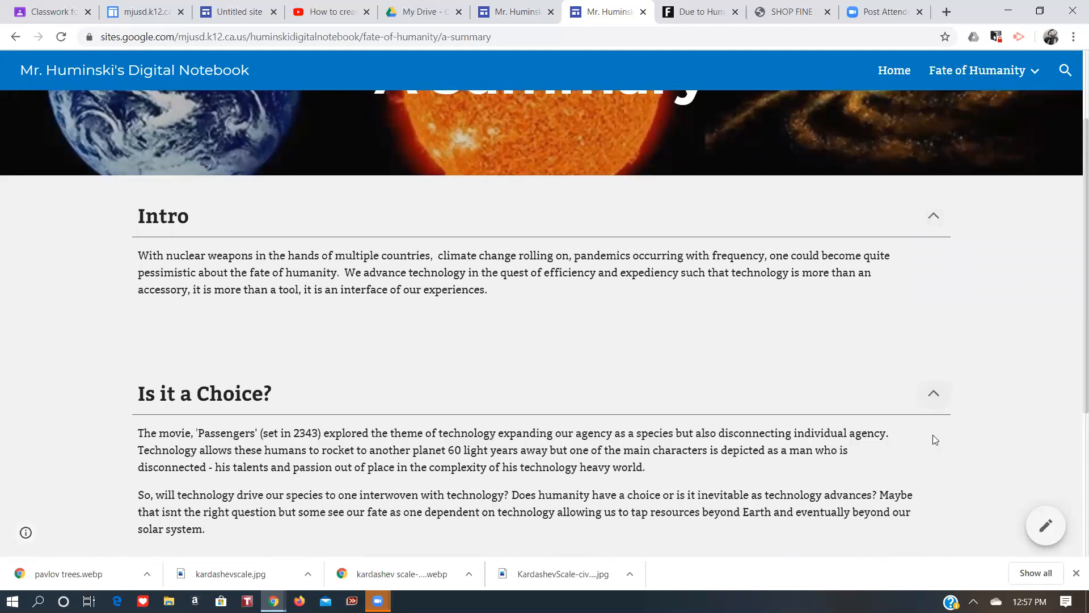
pyautogui.scroll(-4, 1073, 260)
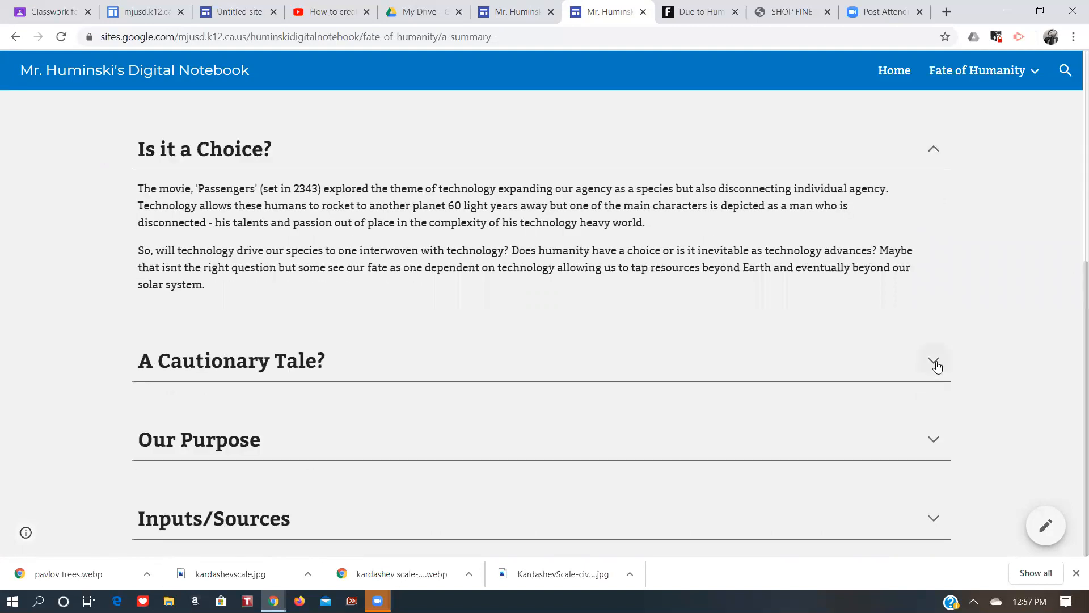
pyautogui.click(934, 360)
pyautogui.scroll(-5, 935, 440)
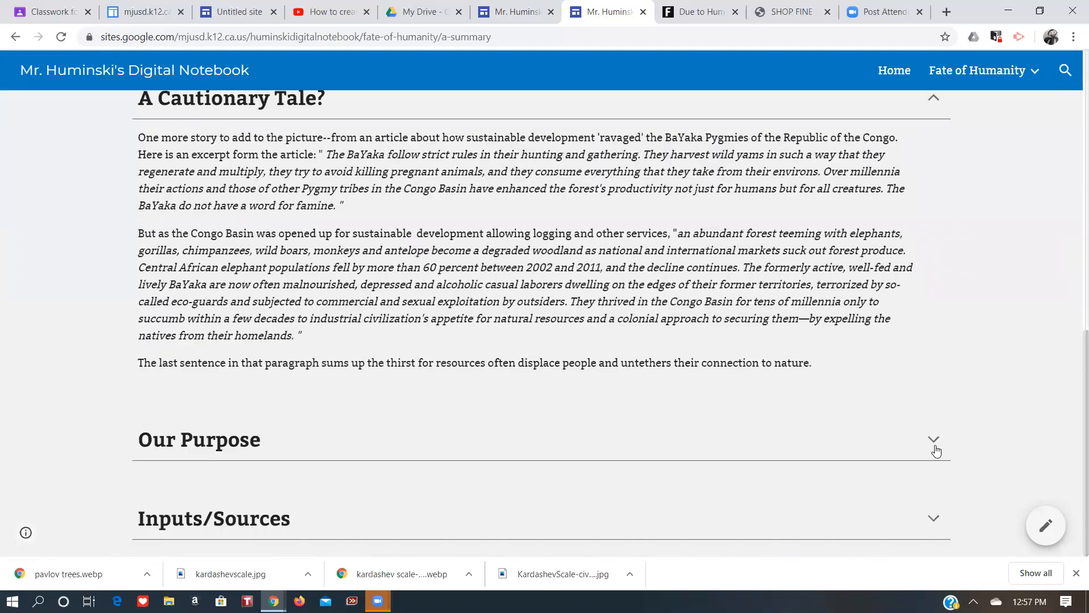
pyautogui.click(934, 441)
pyautogui.scroll(-3, 1074, 544)
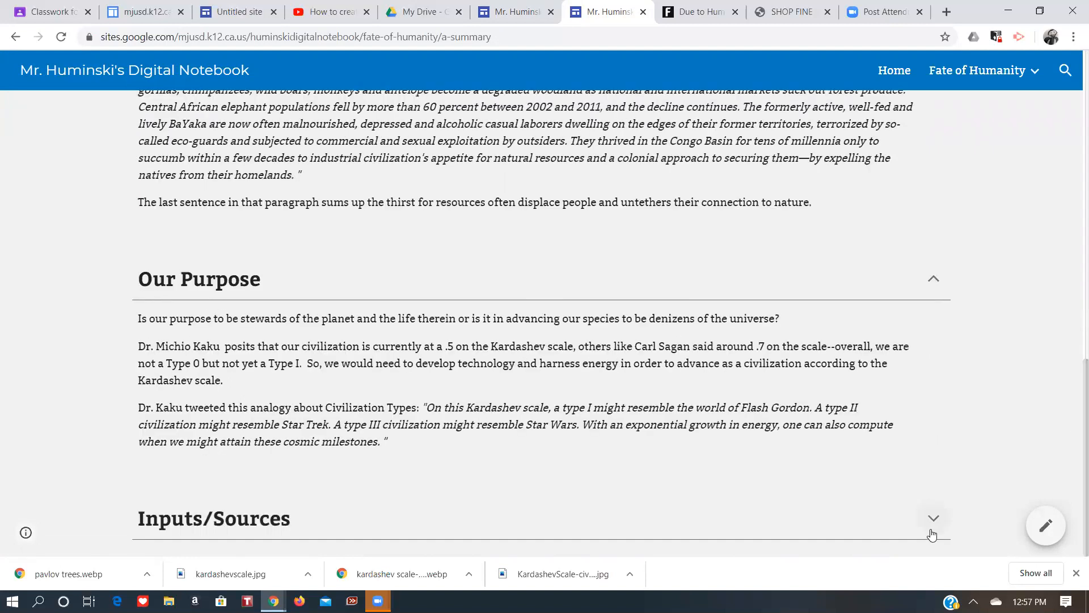
pyautogui.scroll(-3, 1071, 374)
pyautogui.scroll(15, 1060, 227)
pyautogui.scroll(-7, 1073, 390)
pyautogui.scroll(-2, 1074, 161)
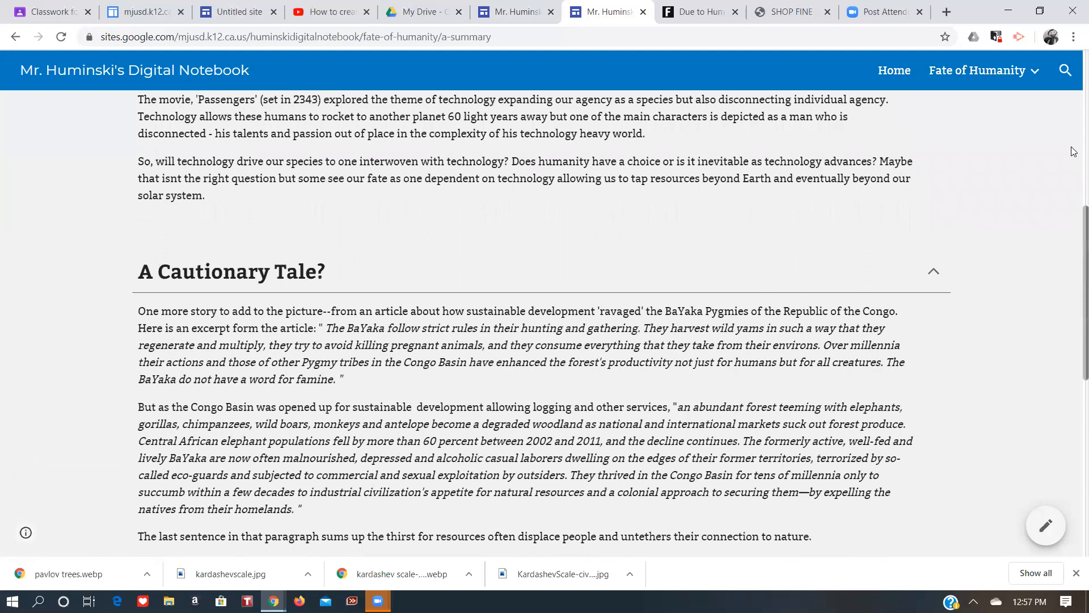
pyautogui.scroll(8, 1073, 153)
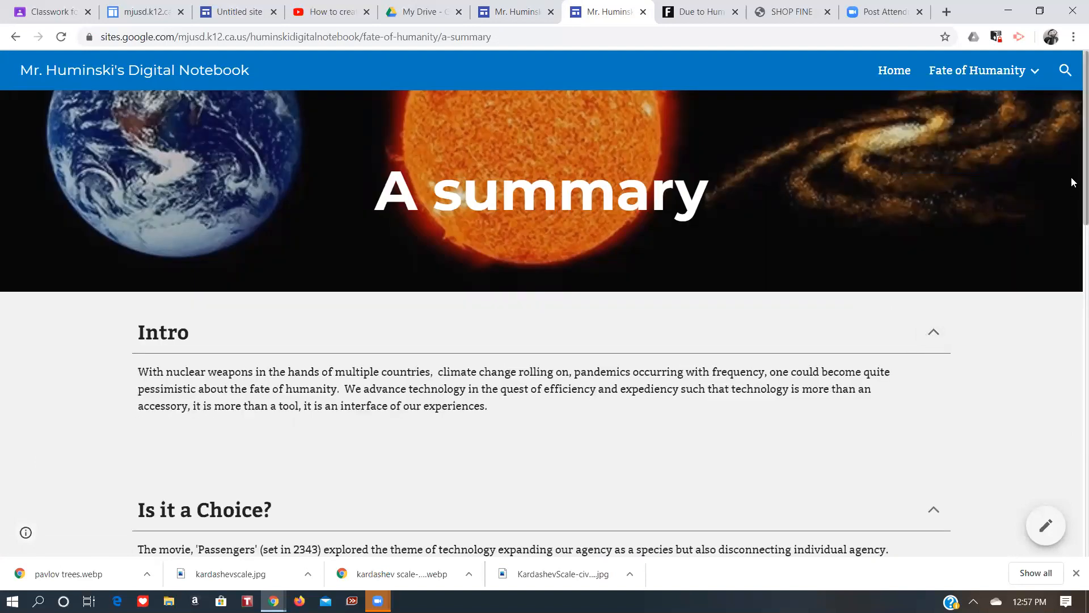
pyautogui.scroll(-5, 1071, 182)
pyautogui.scroll(6, 1072, 165)
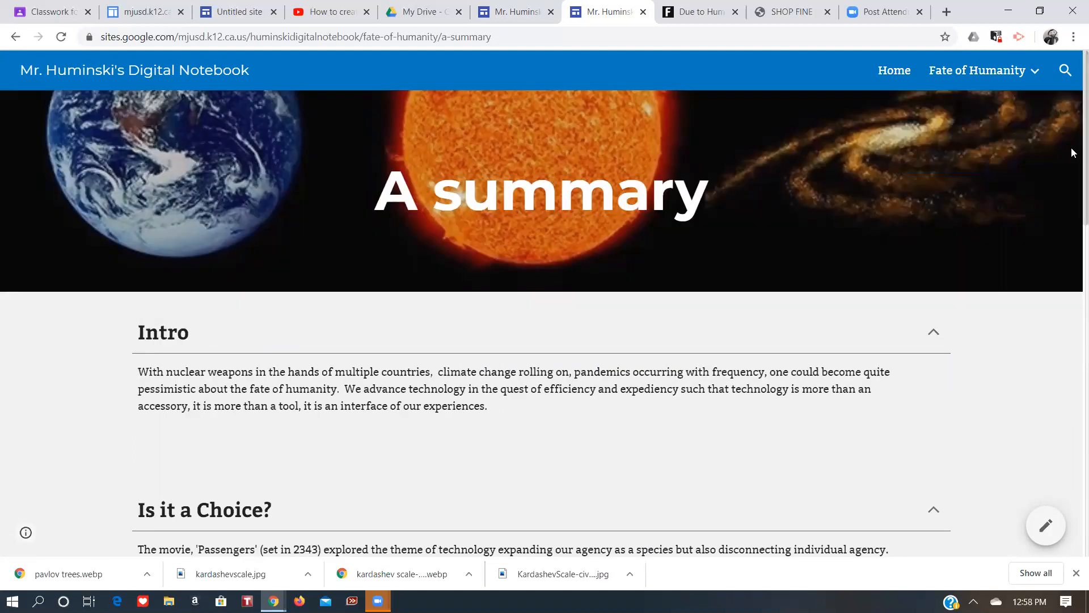
pyautogui.click(516, 12)
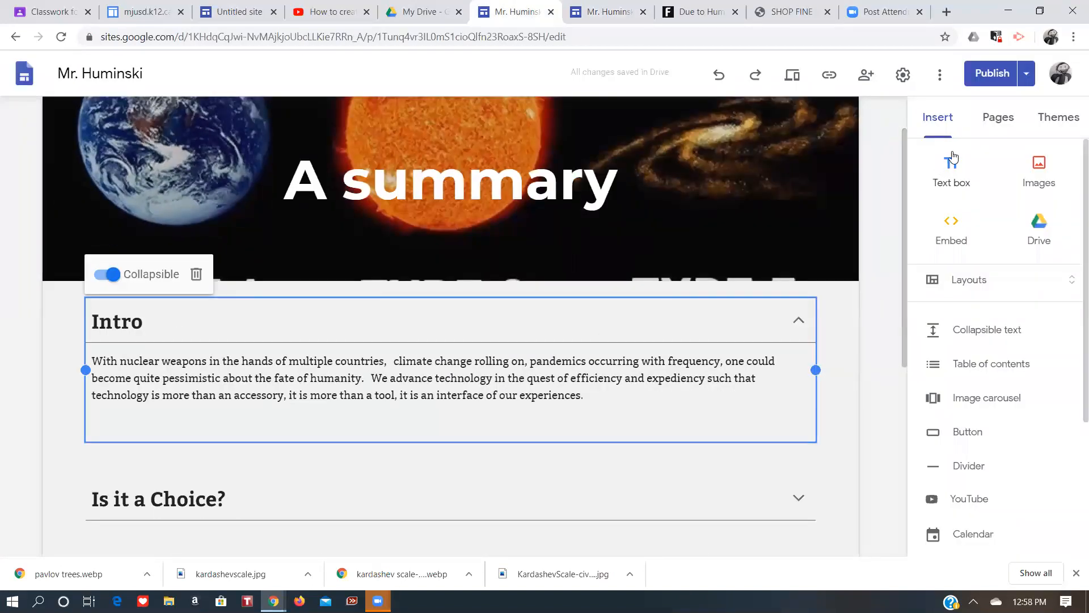